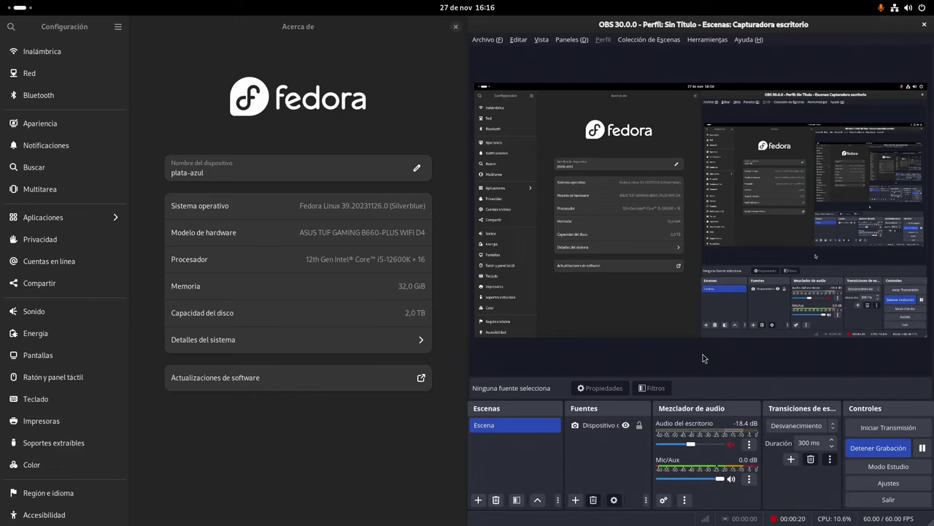
Bring up the Activities overview to reach the Boxes window with six machines
{"action": "key", "text": "super"}
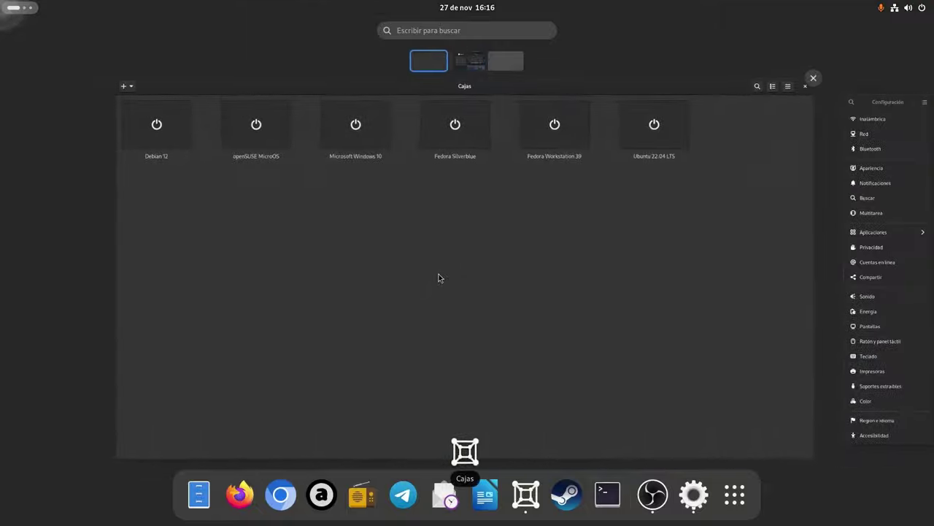
Name the new VM Tutorial Silverblue with UEFI firmware, 8 GiB memory and 50 GiB storage
{"action": "left_click", "coordinate": [439, 274]}
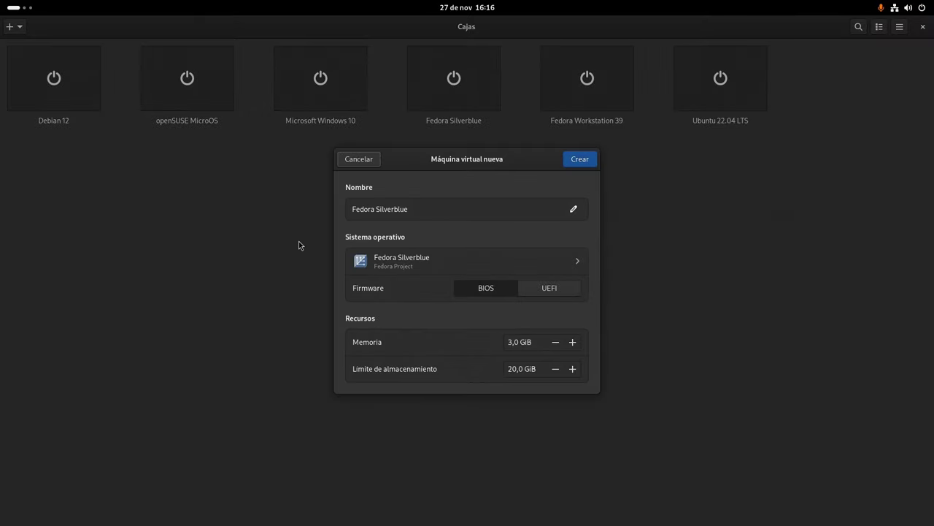
{"action": "double_click", "coordinate": [373, 208]}
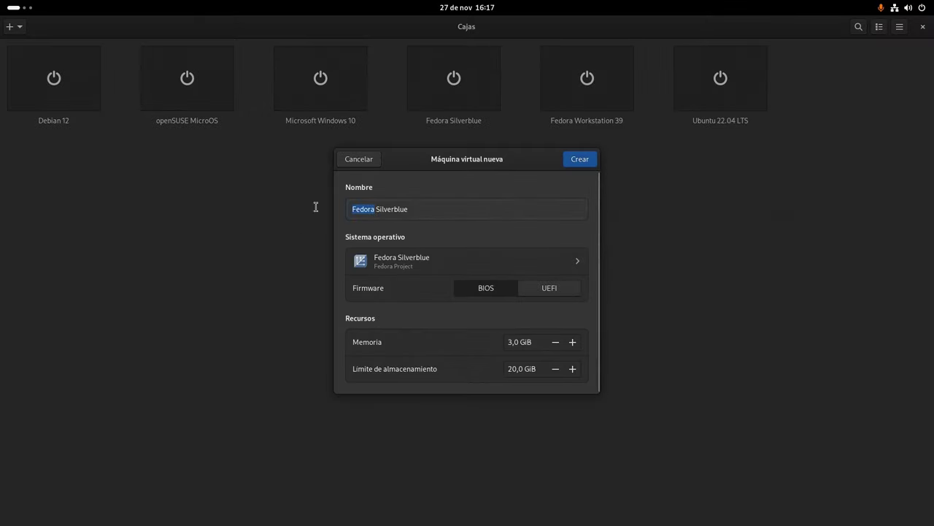
{"action": "type", "text": "Tutorial"}
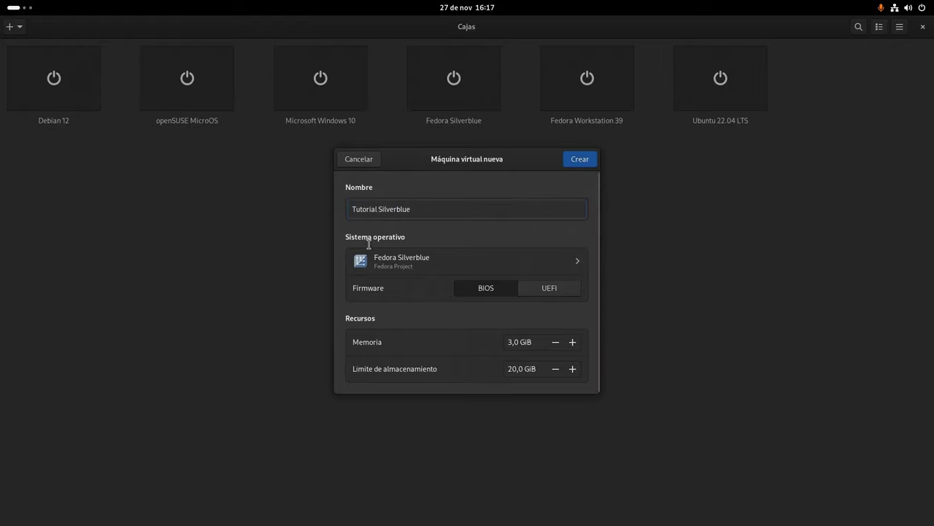
{"action": "left_click", "coordinate": [548, 290]}
{"action": "left_click", "coordinate": [510, 343]}
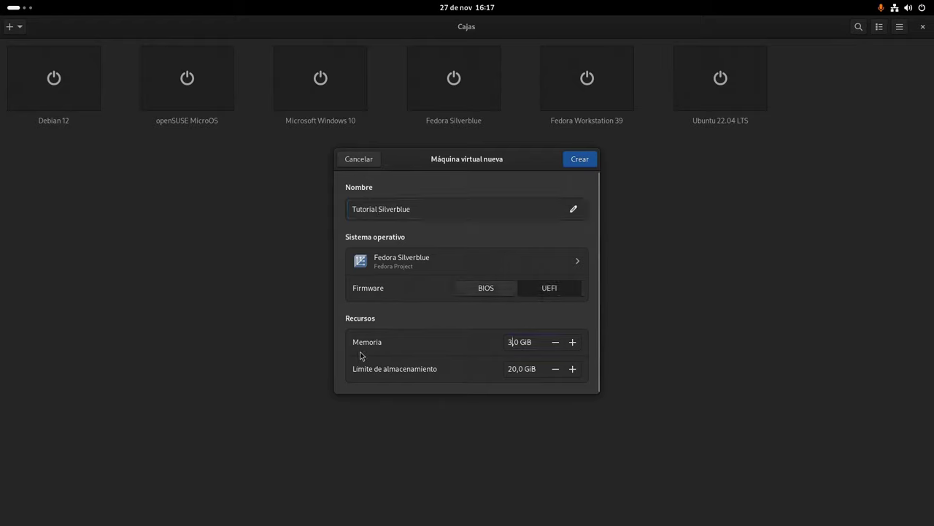
{"action": "key", "text": "BackSpace"}
{"action": "type", "text": "8"}
{"action": "left_click", "coordinate": [509, 369]}
{"action": "type", "text": "5"}
Create the VM and boot the Install Fedora 39 GRUB entry
{"action": "left_click", "coordinate": [580, 159]}
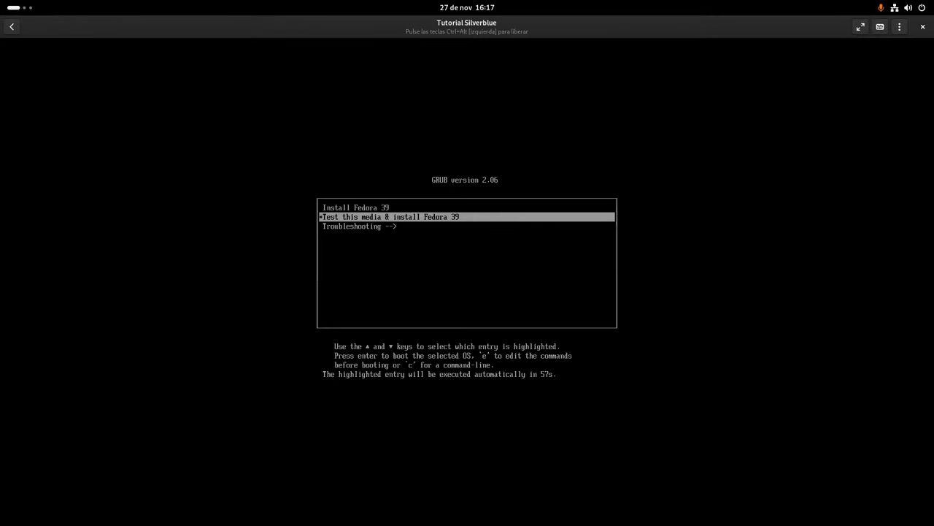
{"action": "key", "text": "Up"}
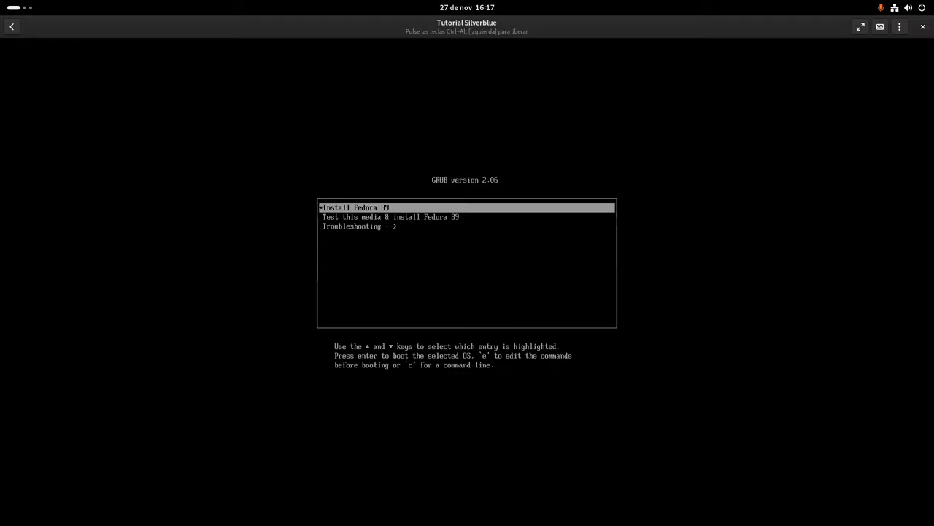
{"action": "key", "text": "Return"}
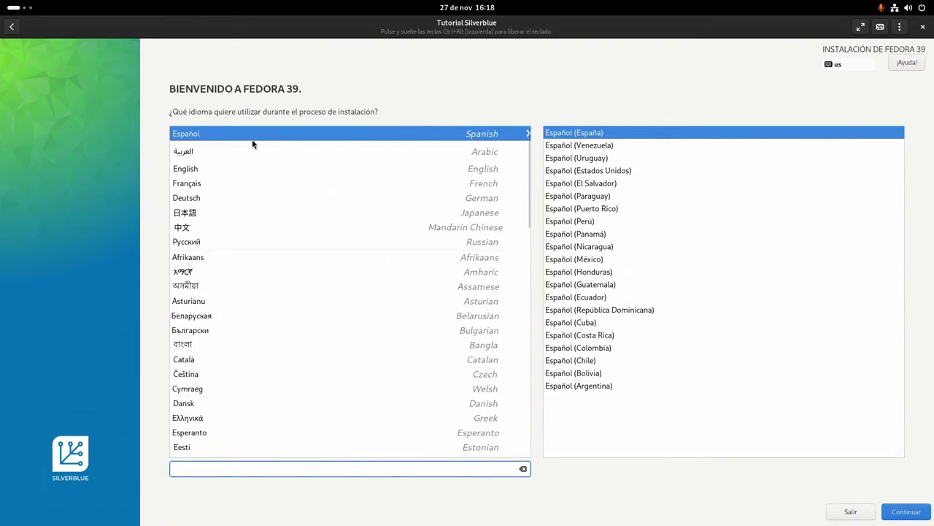
Continue with Spanish as installer language and accept the Spanish keyboard layout
{"action": "left_click", "coordinate": [896, 512]}
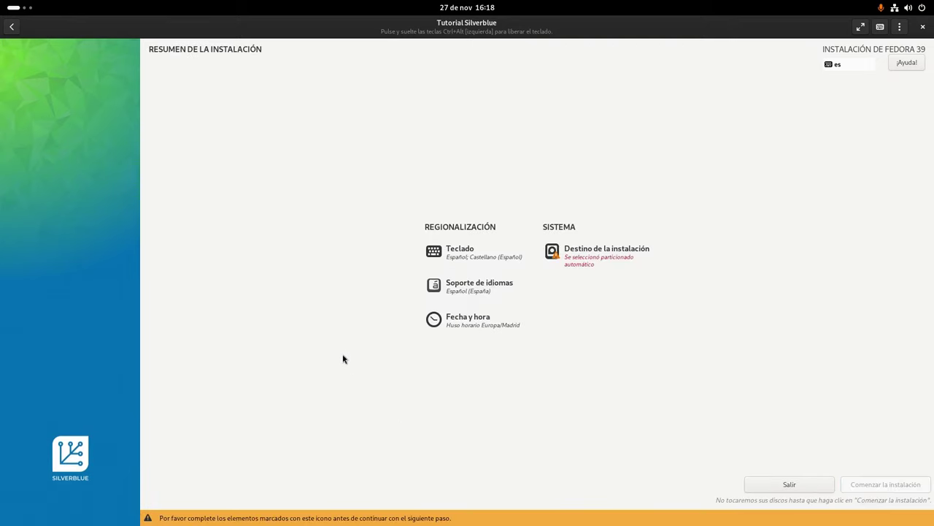
{"action": "left_click", "coordinate": [456, 253]}
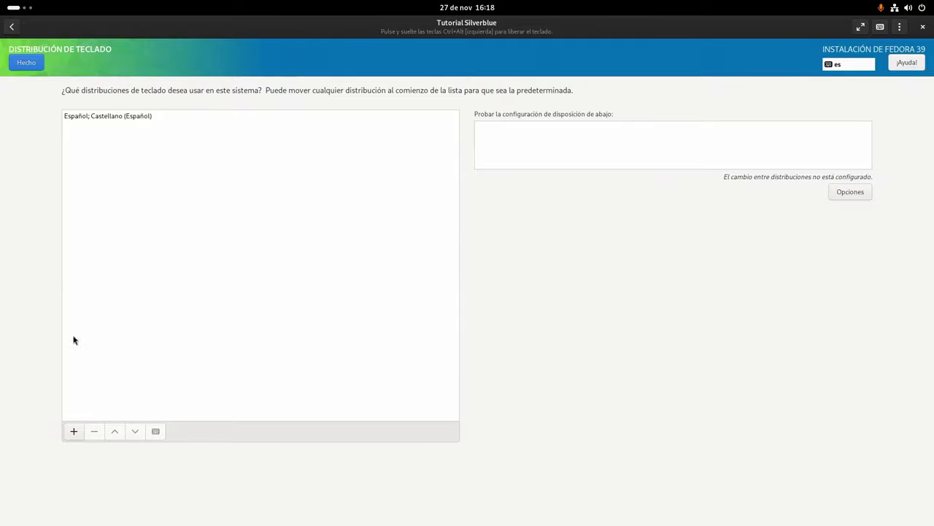
{"action": "left_click", "coordinate": [29, 62]}
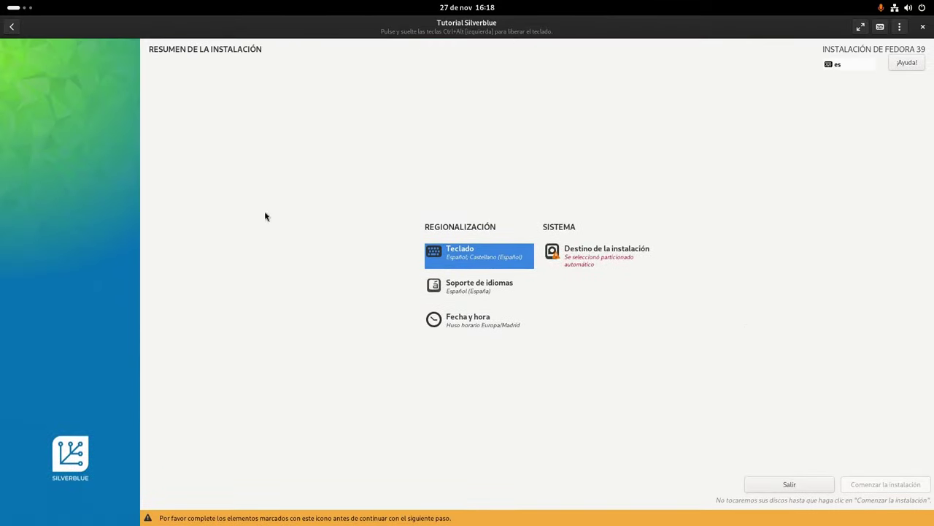
Confirm Español (España) language support and the Europe/Madrid time zone
{"action": "left_click", "coordinate": [436, 284]}
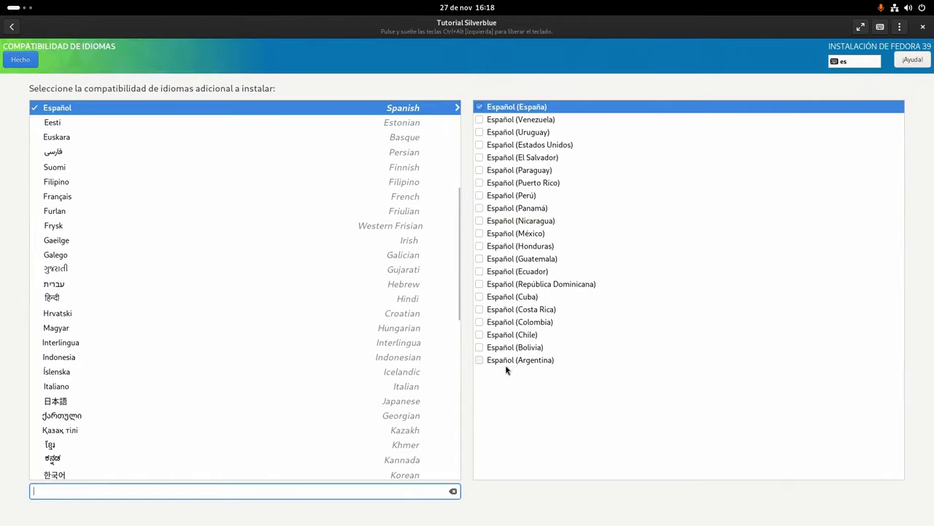
{"action": "left_click", "coordinate": [23, 60]}
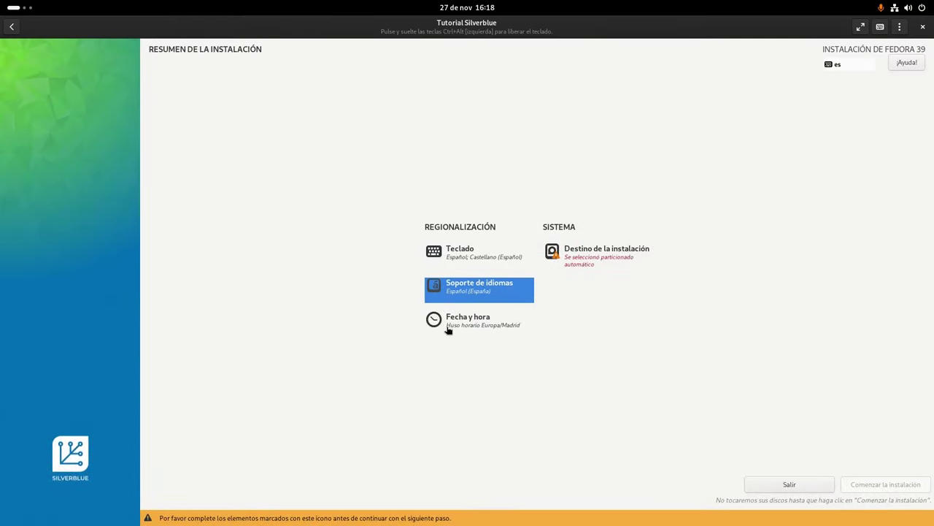
{"action": "left_click", "coordinate": [449, 329]}
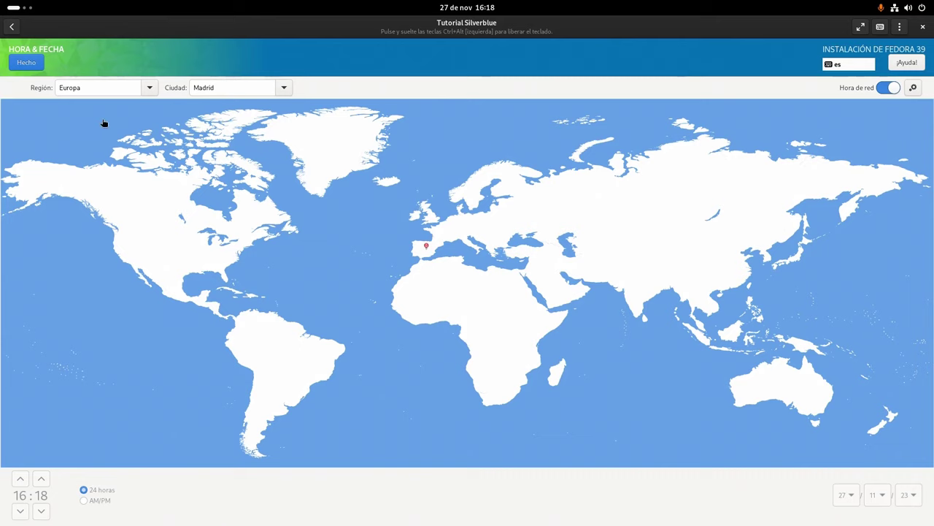
{"action": "left_click", "coordinate": [25, 64]}
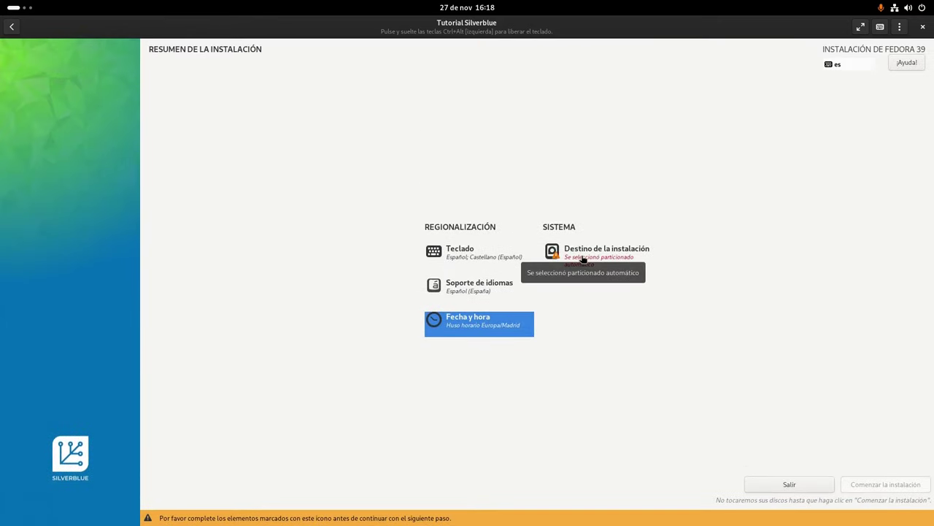
Target the 50 GiB disk with automatic partitioning and begin the Fedora installation
{"action": "left_click", "coordinate": [582, 260]}
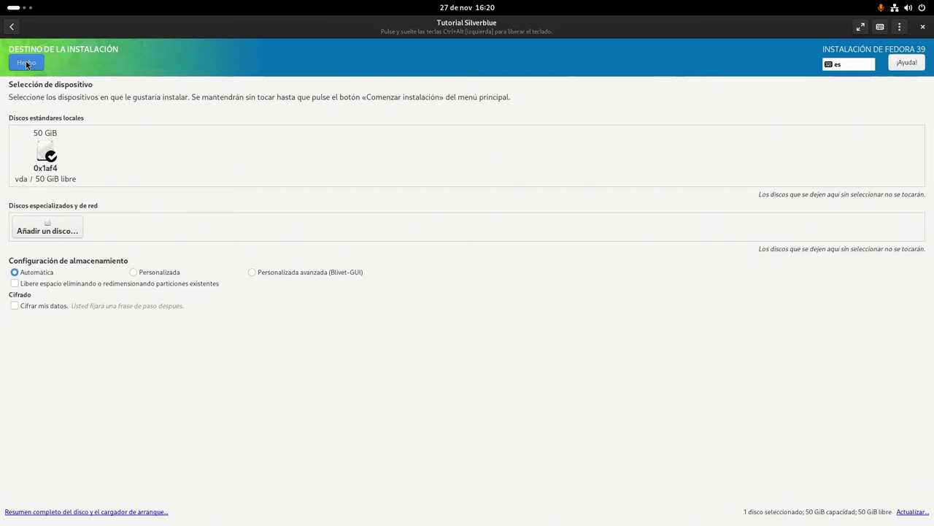
{"action": "left_click", "coordinate": [26, 63]}
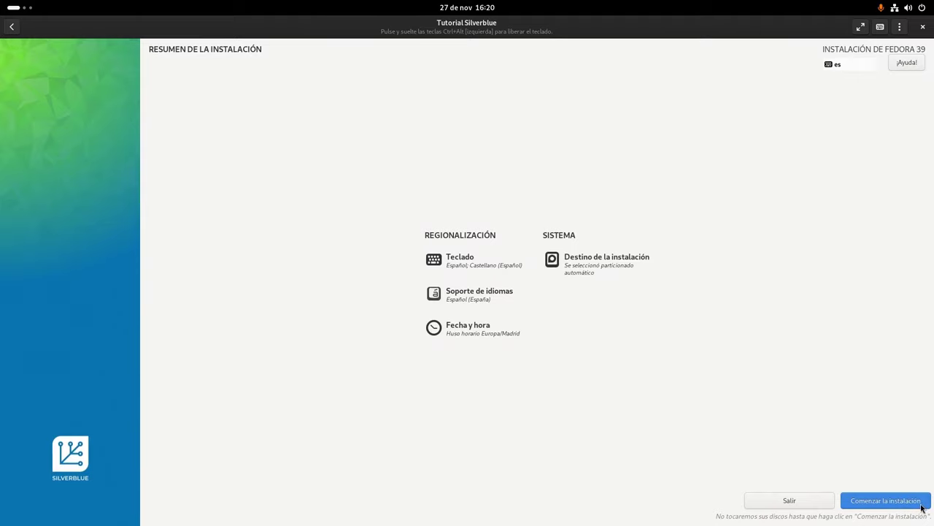
{"action": "left_click", "coordinate": [922, 507]}
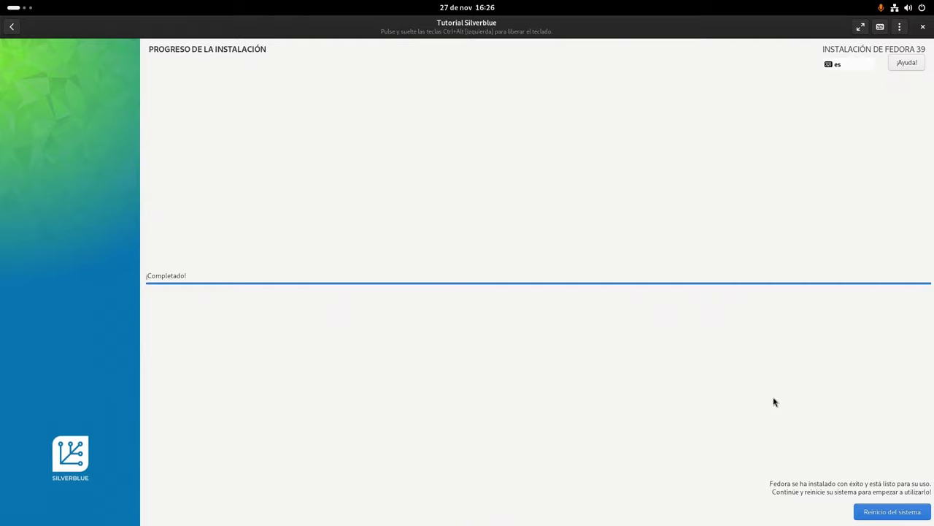
Reboot after the finished install and start Tutorial Silverblue again
{"action": "left_click", "coordinate": [865, 513]}
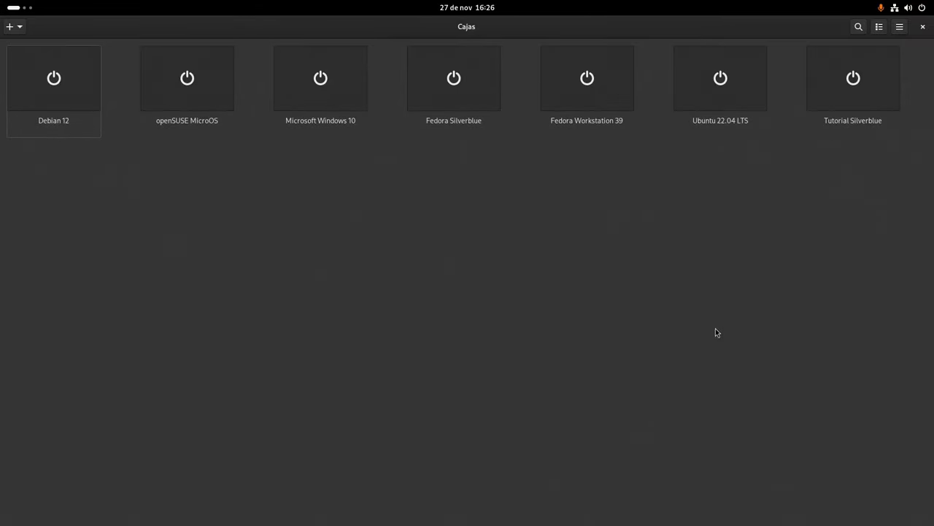
{"action": "left_click", "coordinate": [849, 90]}
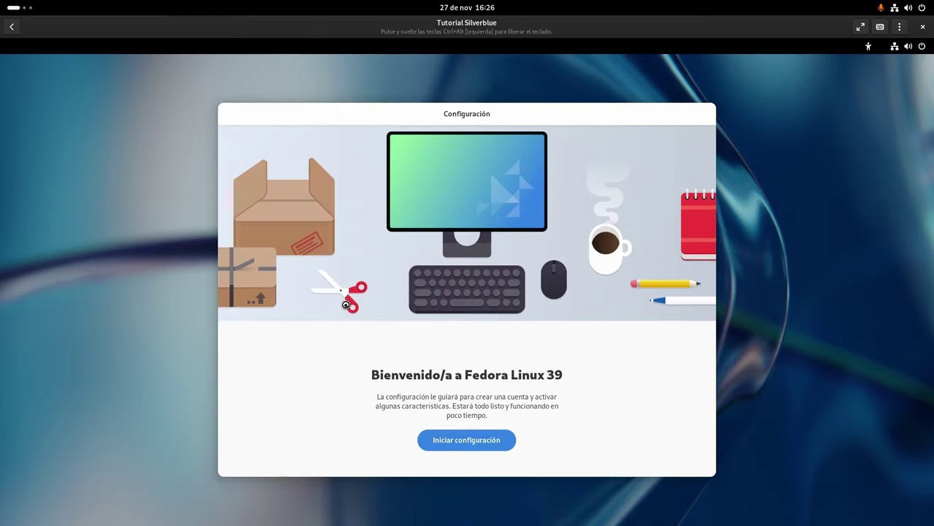
Start first-run setup, pass Privacy and Third-party repositories, and skip Online accounts
{"action": "left_click", "coordinate": [486, 448]}
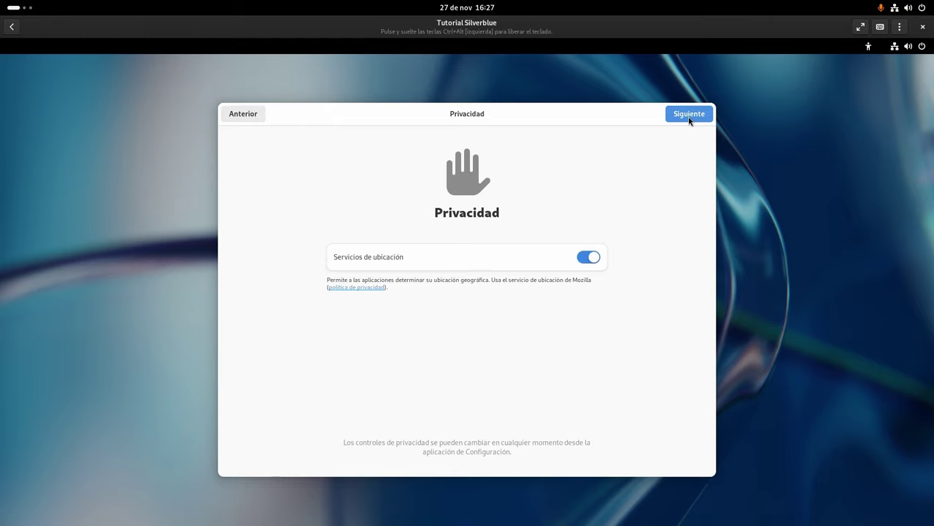
{"action": "left_click", "coordinate": [690, 118]}
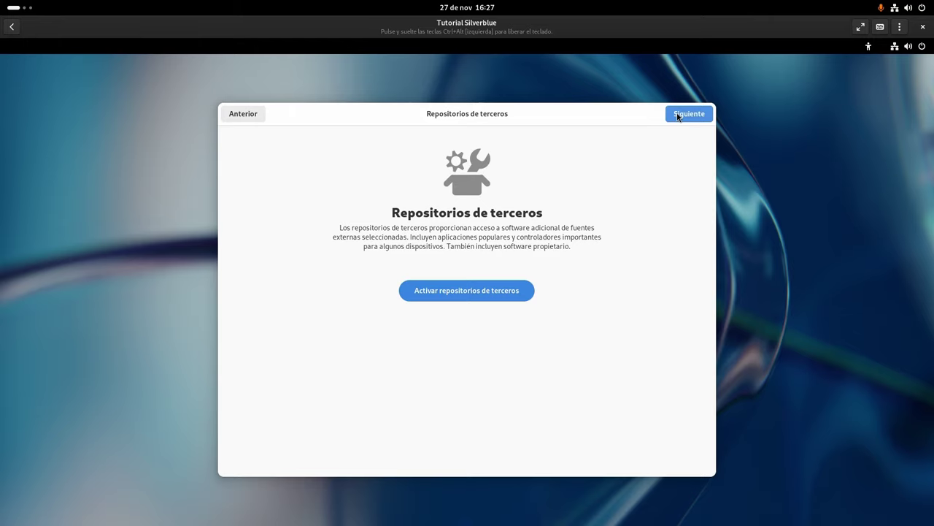
{"action": "left_click", "coordinate": [679, 116]}
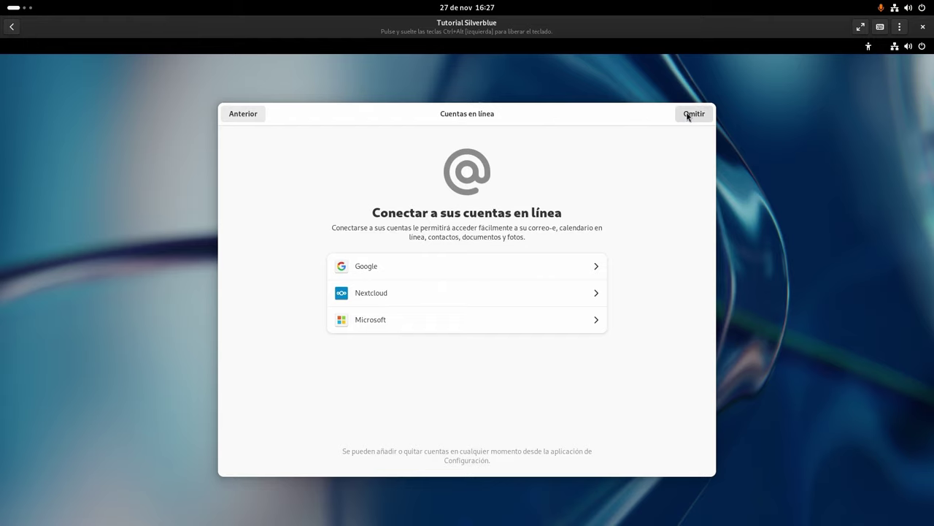
{"action": "left_click", "coordinate": [688, 116]}
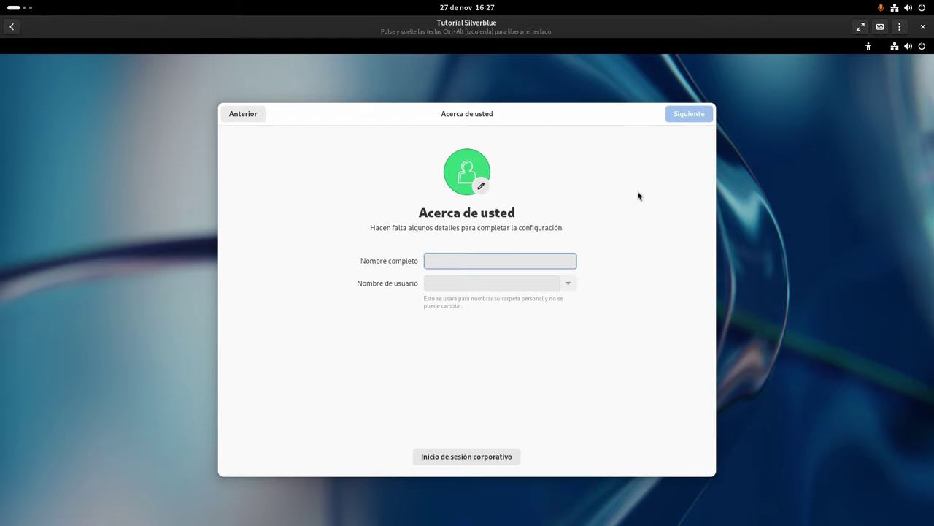
Enter the user's full name and a username, then continue
{"action": "type", "text": "Eduardo Medi"}
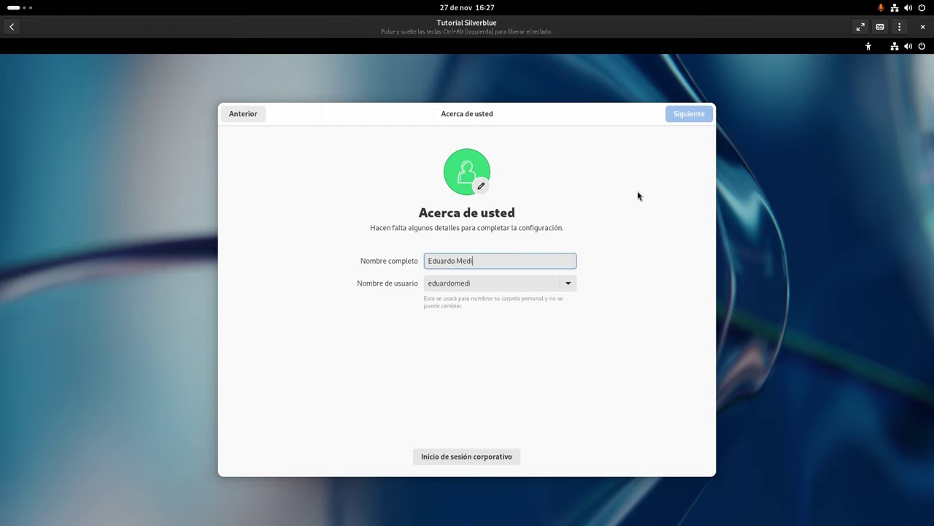
{"action": "type", "text": "na"}
{"action": "key", "text": "Tab"}
{"action": "type", "text": "ecd"}
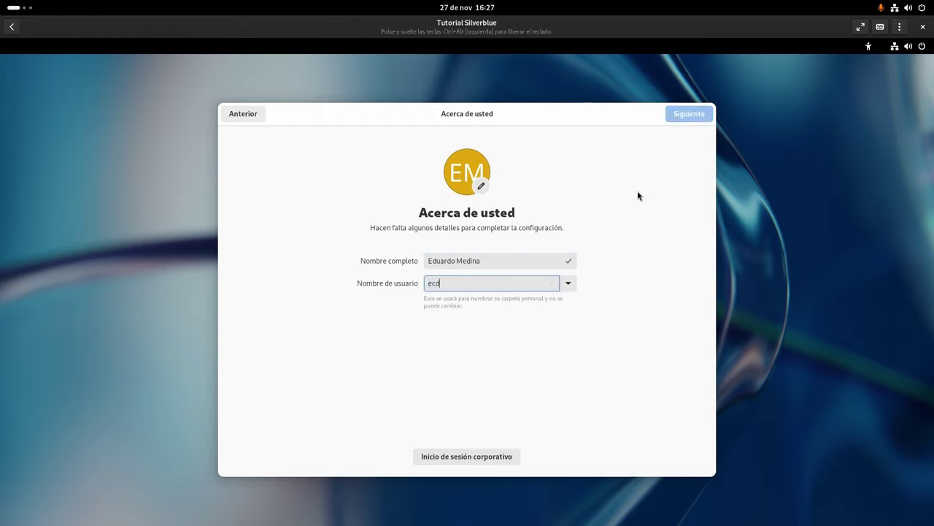
{"action": "key", "text": "BackSpace"}
{"action": "key", "text": "BackSpace"}
{"action": "type", "text": "du"}
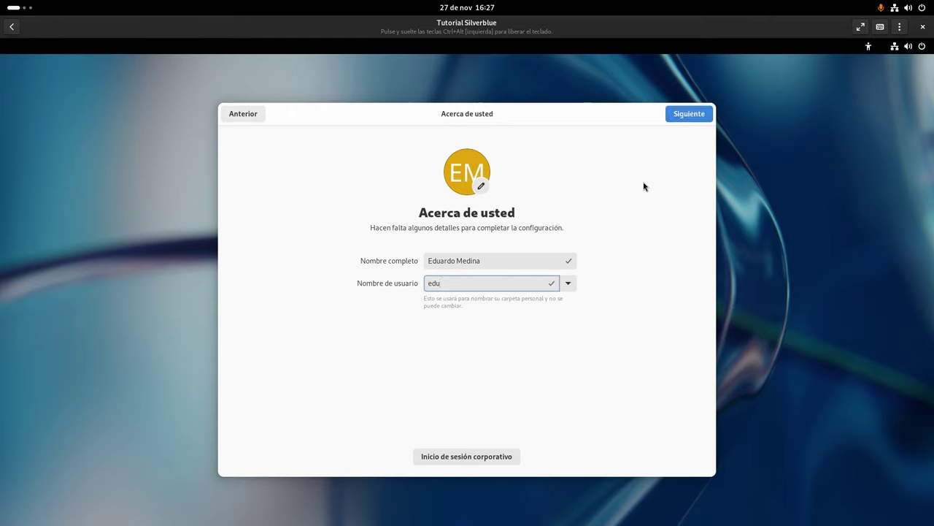
{"action": "left_click", "coordinate": [688, 114]}
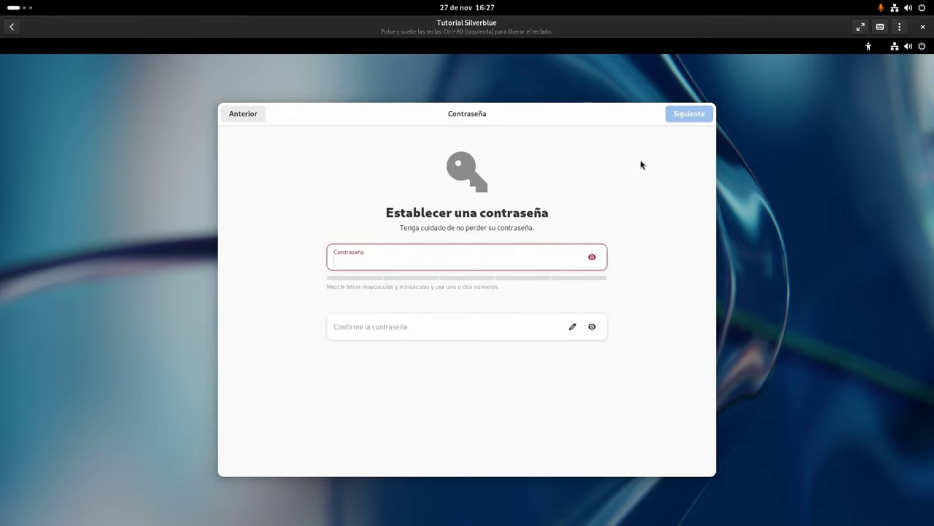
Set and confirm the account password
{"action": "type", "text": "123456"}
{"action": "key", "text": "Tab"}
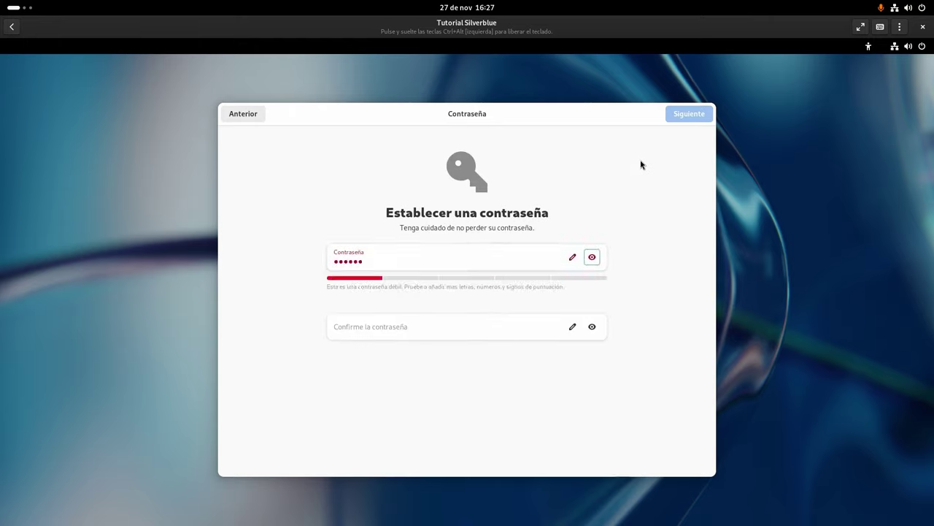
{"action": "type", "text": "123456"}
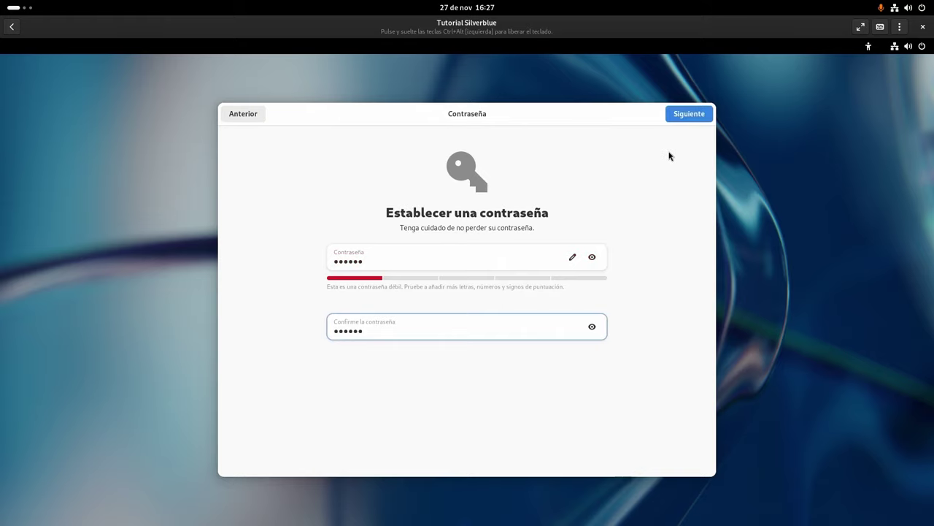
{"action": "left_click", "coordinate": [689, 115]}
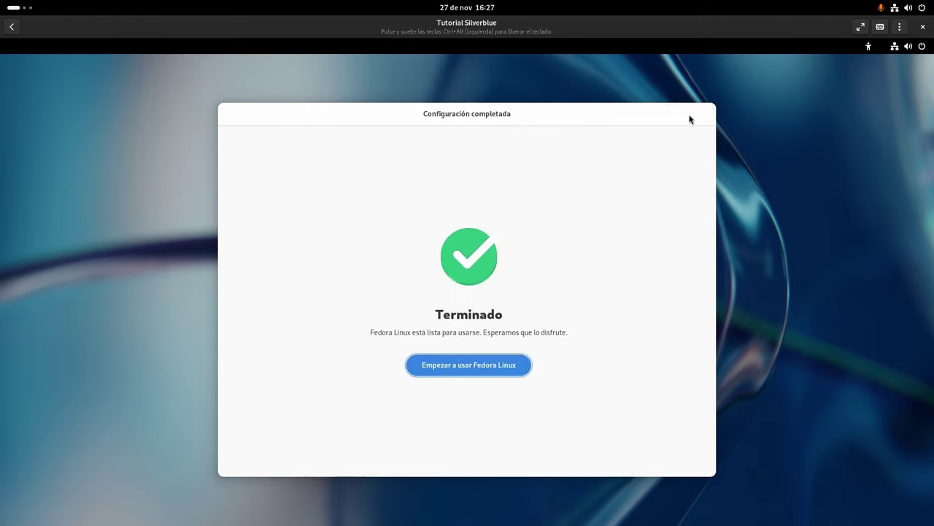
Finish setup, decline the GNOME tour, and show all applications from Activities
{"action": "left_click", "coordinate": [488, 369]}
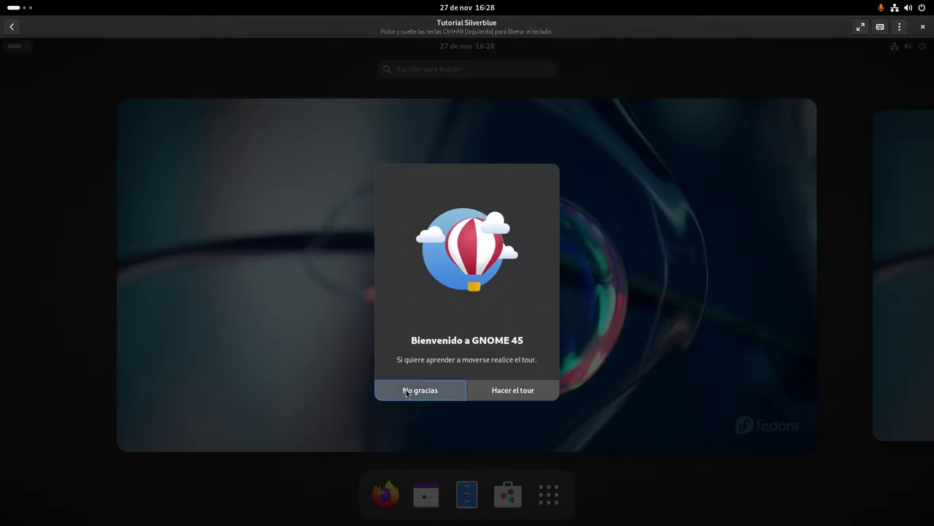
{"action": "left_click", "coordinate": [405, 389]}
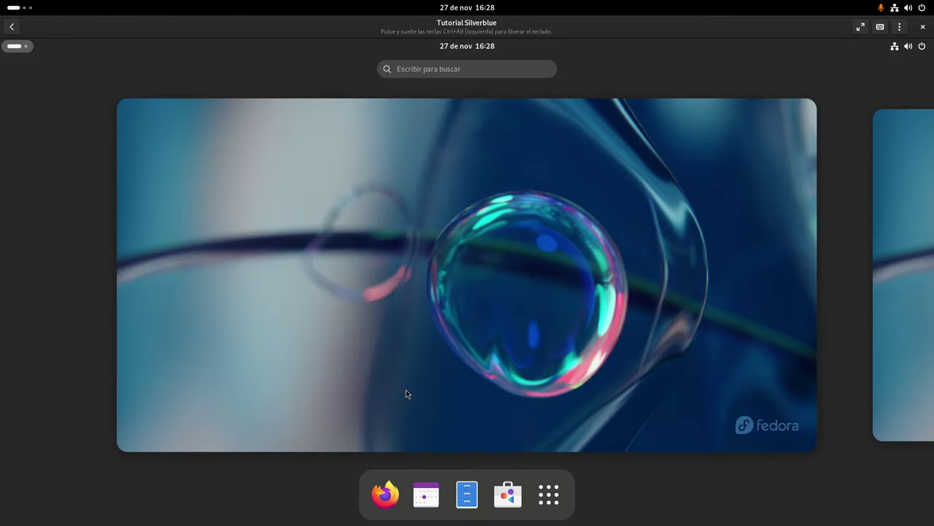
{"action": "left_click", "coordinate": [405, 391]}
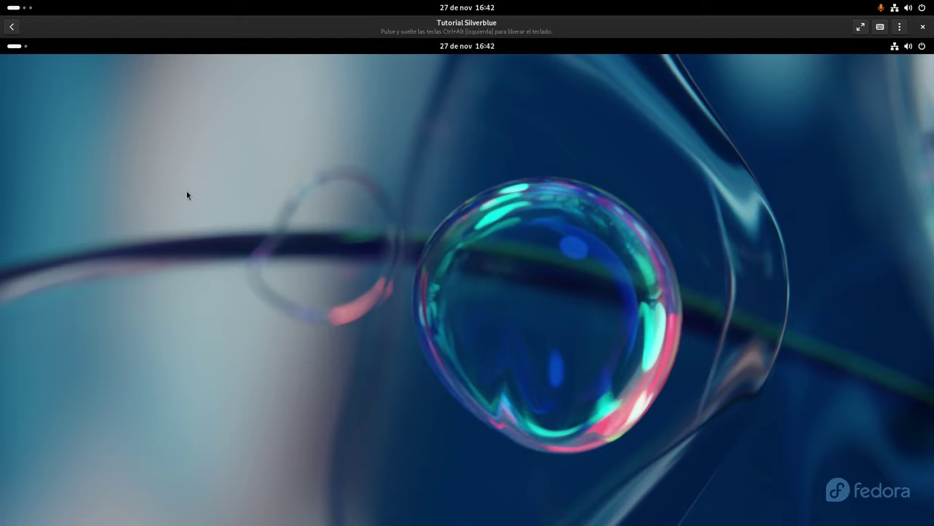
{"action": "left_click", "coordinate": [15, 46]}
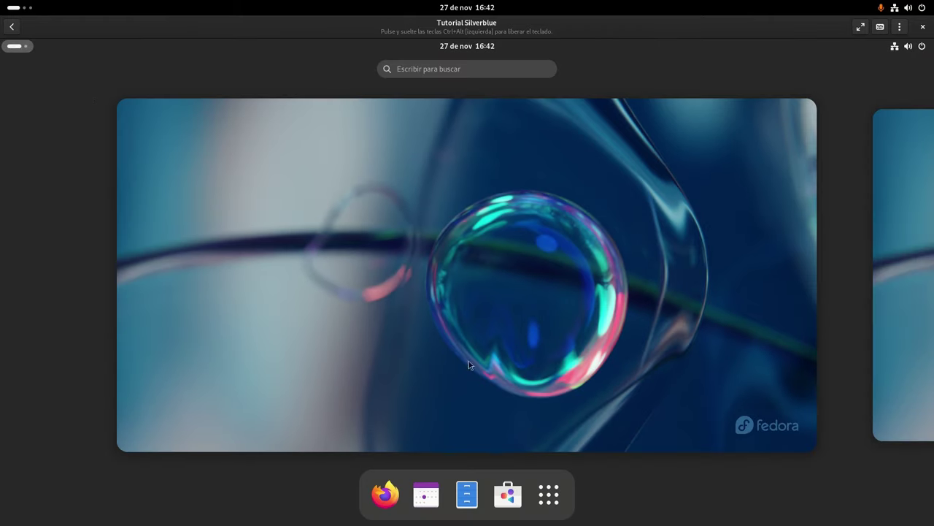
{"action": "left_click", "coordinate": [543, 486]}
Open a maximized, enlarged Terminal, run rpm-ostree update, then enter flatpak update
{"action": "left_click", "coordinate": [417, 333]}
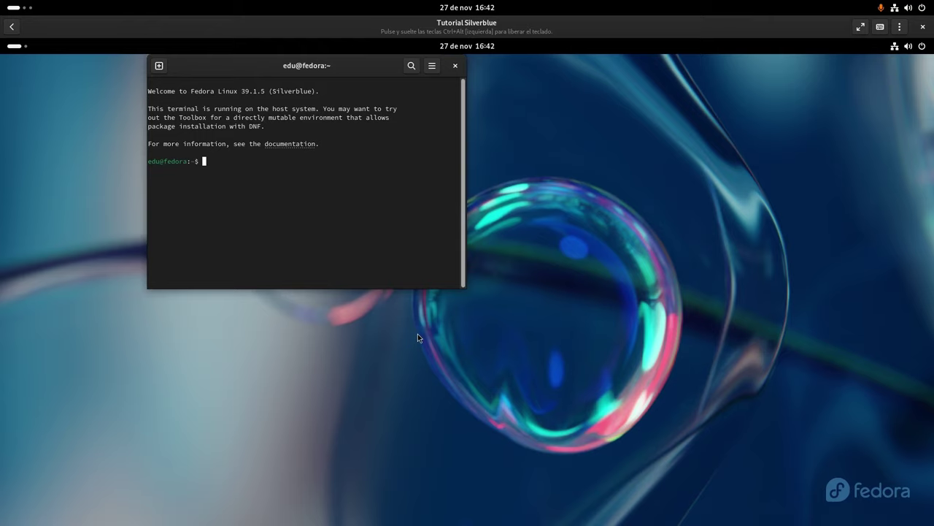
{"action": "key", "text": "super+Up"}
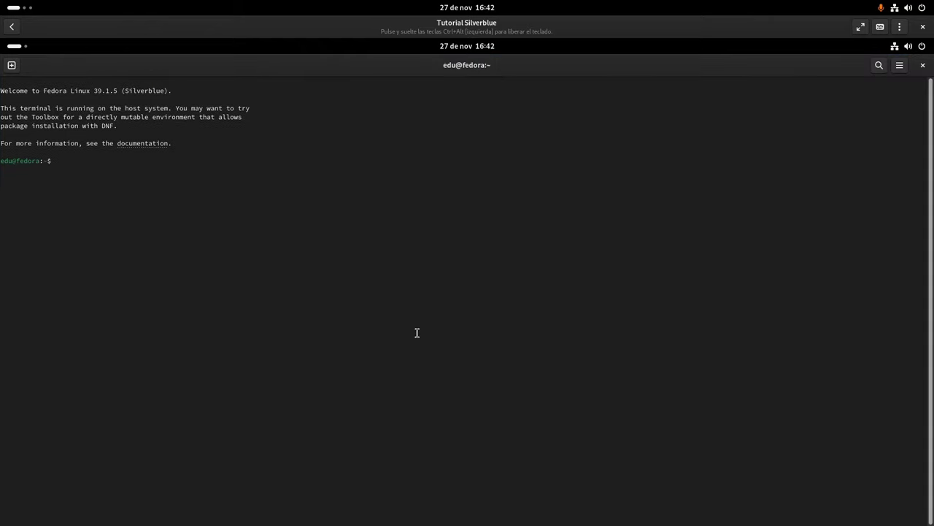
{"action": "key", "text": "ctrl+plus"}
{"action": "key", "text": "ctrl+plus"}
{"action": "key", "text": "ctrl+plus"}
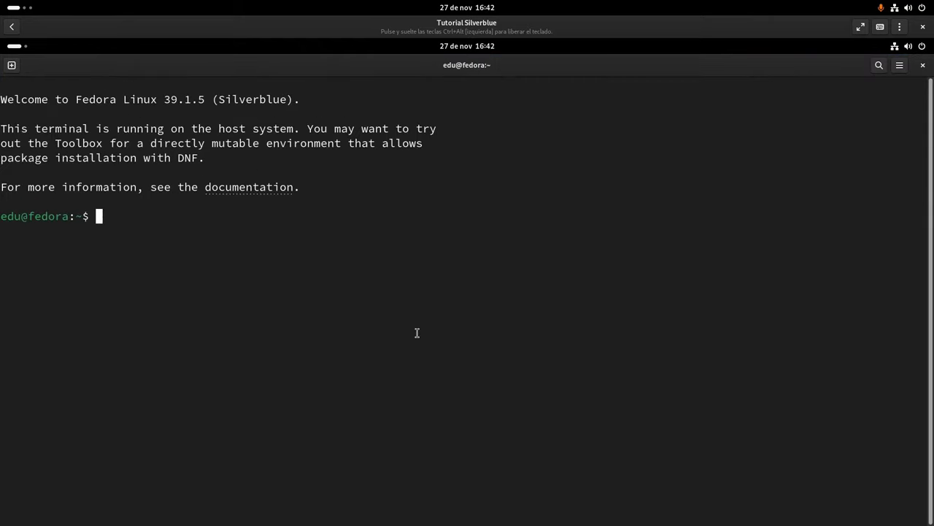
{"action": "type", "text": "rpm-ostree up"}
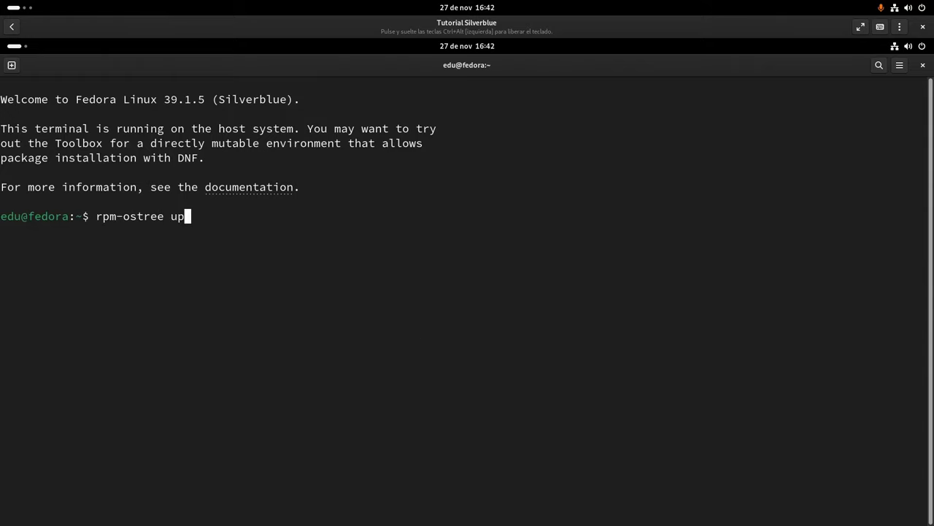
{"action": "type", "text": "date"}
{"action": "key", "text": "Return"}
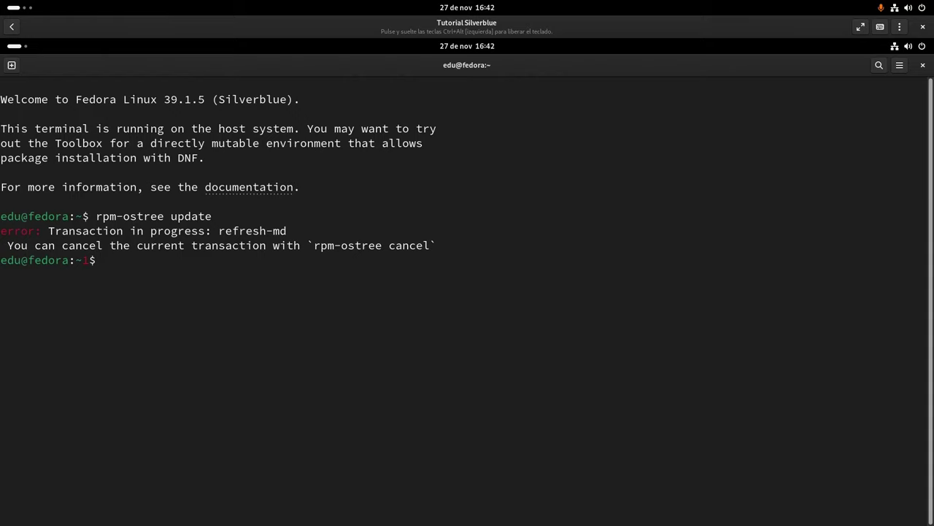
{"action": "type", "text": "flatpak update"}
Run flatpak update and answer y to start downloading the five updates
{"action": "key", "text": "Return"}
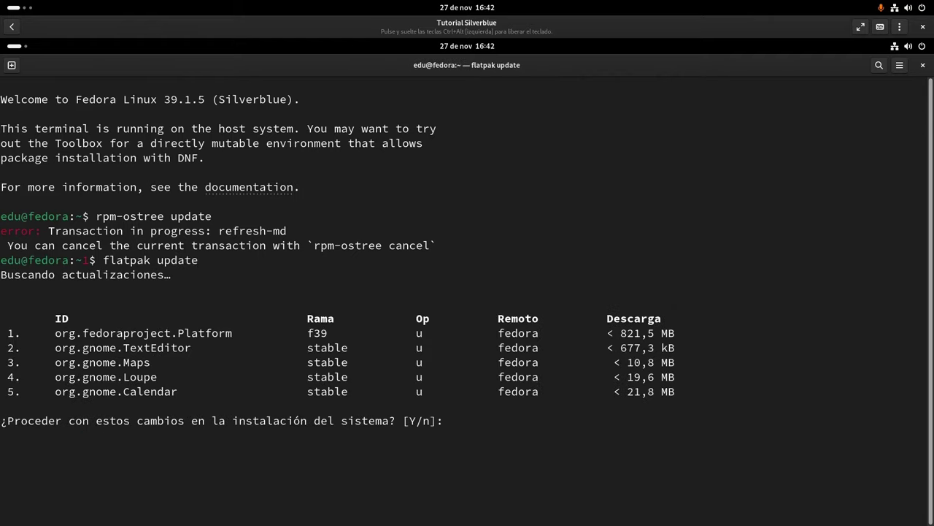
{"action": "type", "text": "y"}
{"action": "key", "text": "Return"}
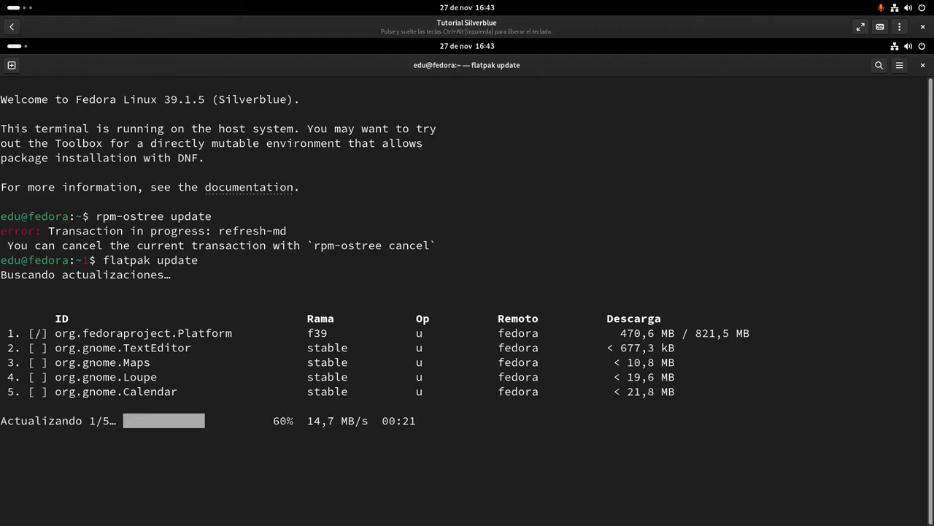
{"action": "left_click", "coordinate": [923, 46]}
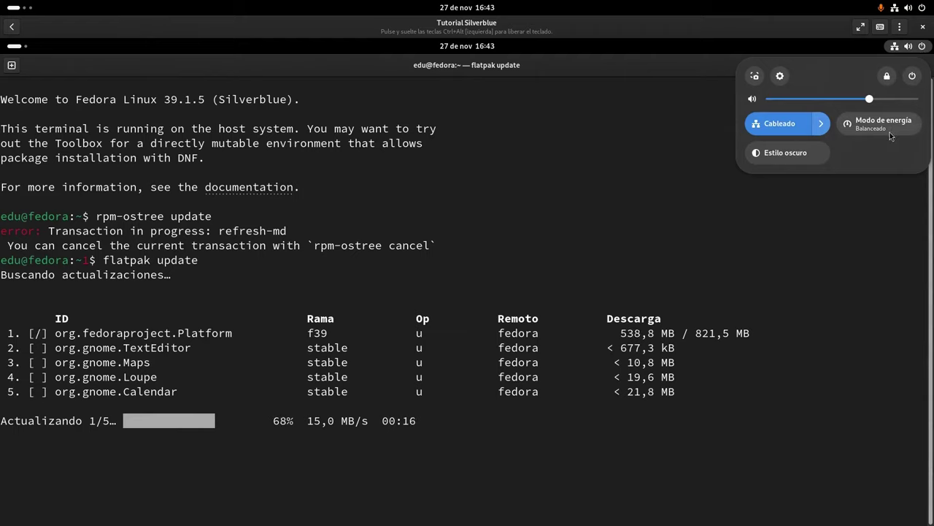
{"action": "left_click", "coordinate": [792, 246]}
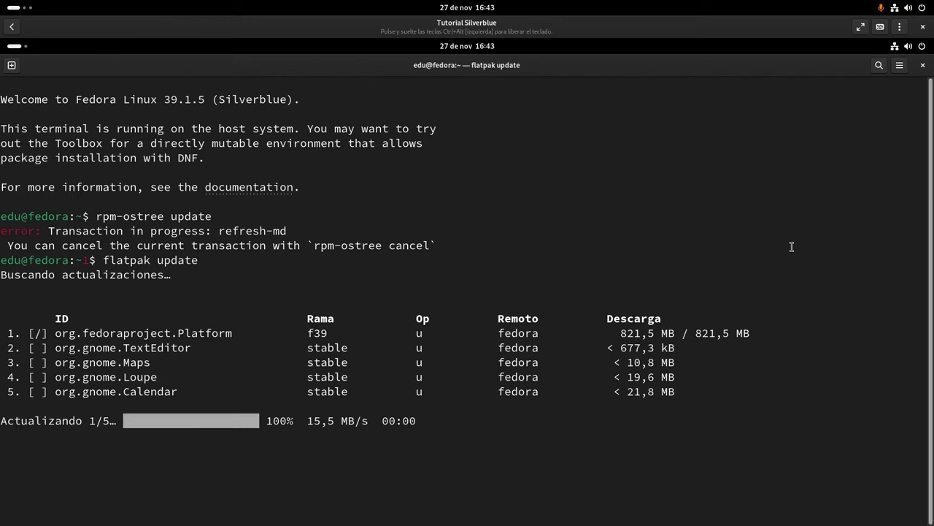
Check the software-update notification in the clock panel, then dismiss the panel
{"action": "left_click", "coordinate": [451, 46]}
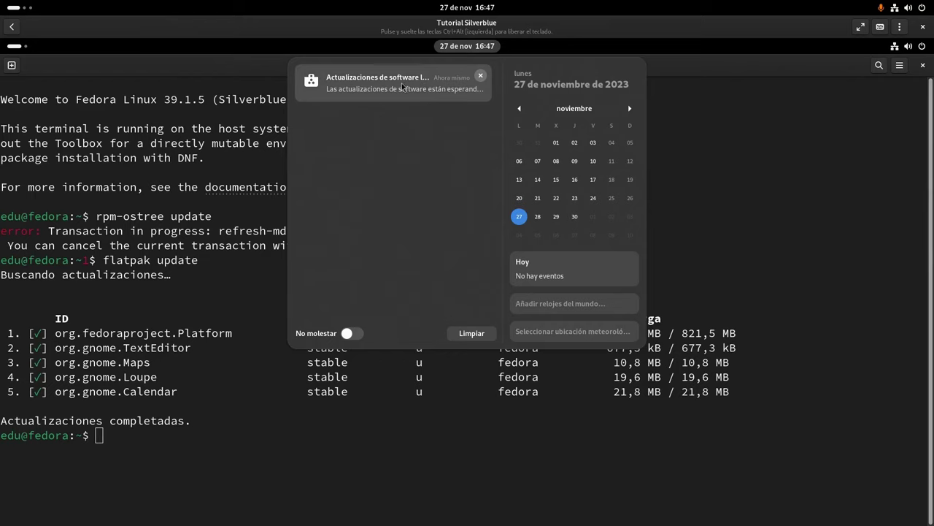
{"action": "left_click", "coordinate": [184, 212]}
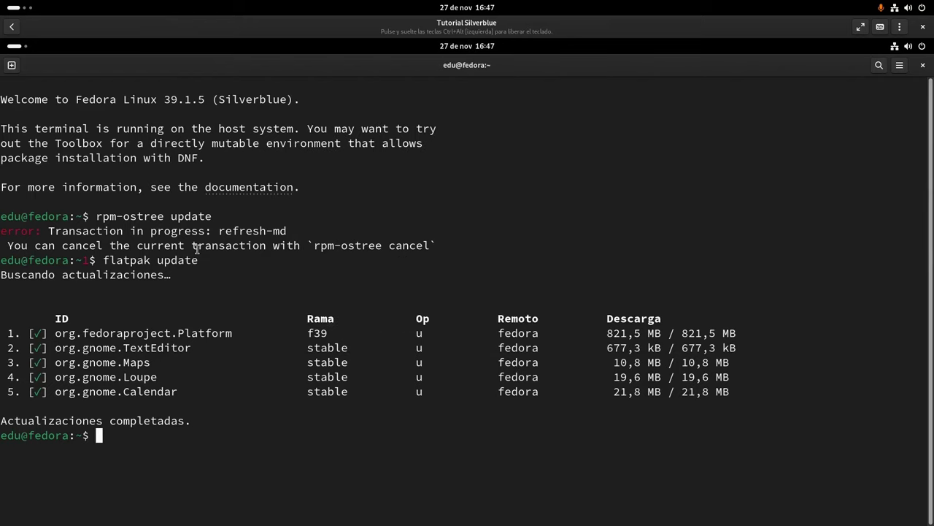
Run rpm-ostree status and highlight the branch, ref and 388 upgraded count of deployment 39.20231126.0
{"action": "type", "text": "rpm-ostree status"}
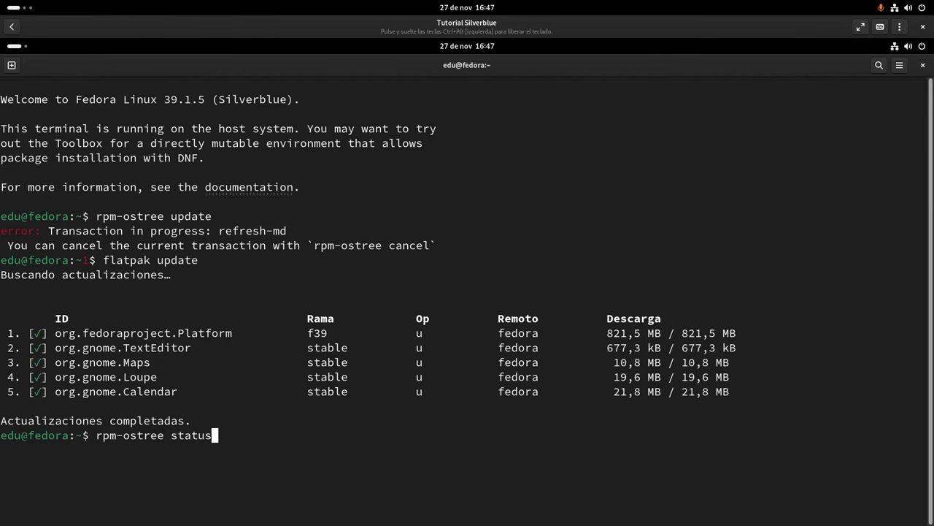
{"action": "key", "text": "Return"}
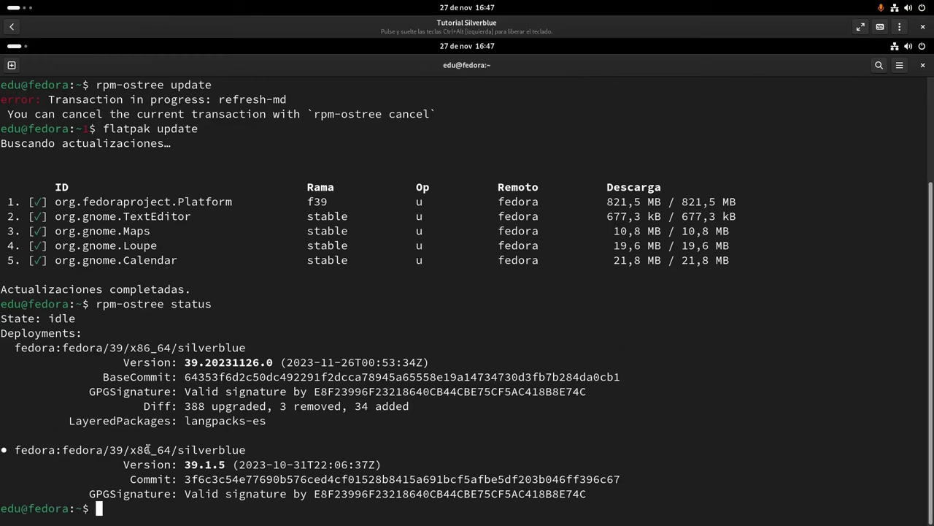
{"action": "left_click_drag", "start_coordinate": [30, 452], "coordinate": [6, 449]}
{"action": "left_click", "coordinate": [8, 450]}
{"action": "left_click_drag", "start_coordinate": [137, 349], "coordinate": [22, 348]}
{"action": "left_click_drag", "start_coordinate": [176, 406], "coordinate": [273, 407]}
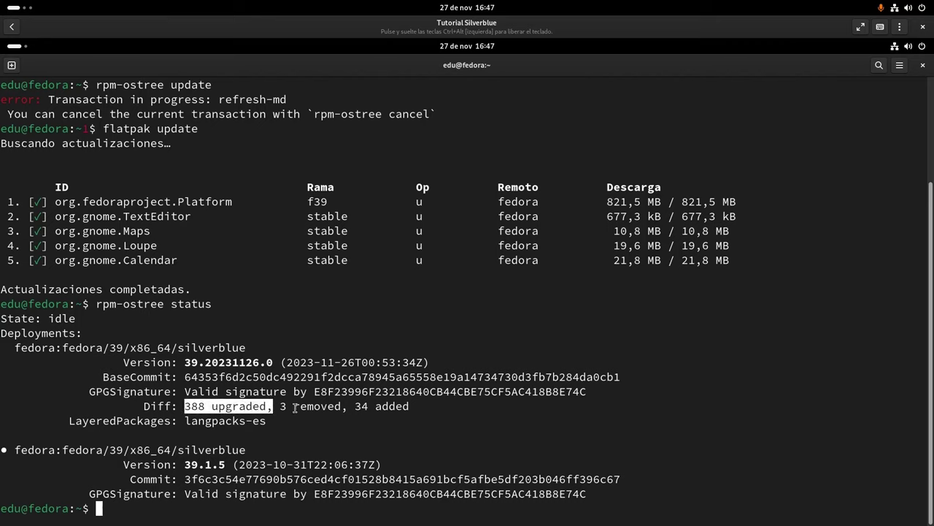
{"action": "left_click", "coordinate": [284, 409]}
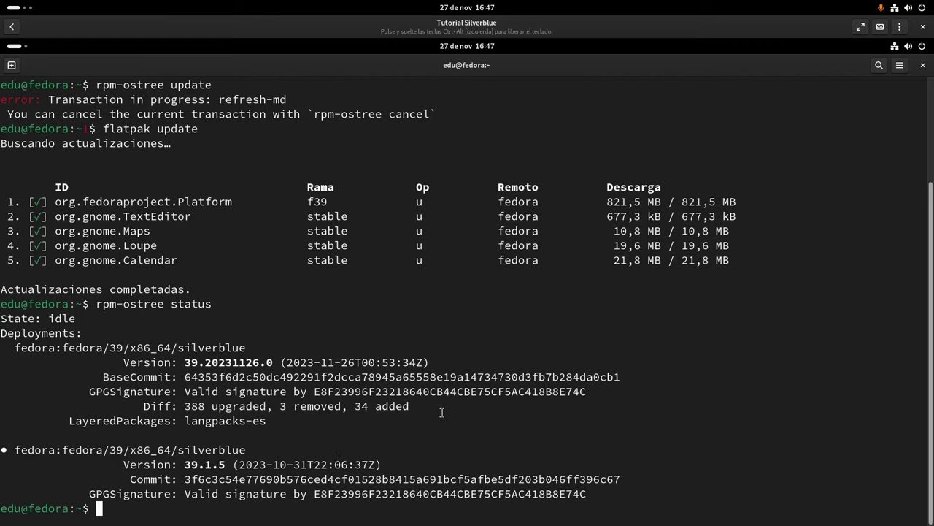
Enter the systemctl reboot command at the prompt
{"action": "type", "text": "systemctl reboot"}
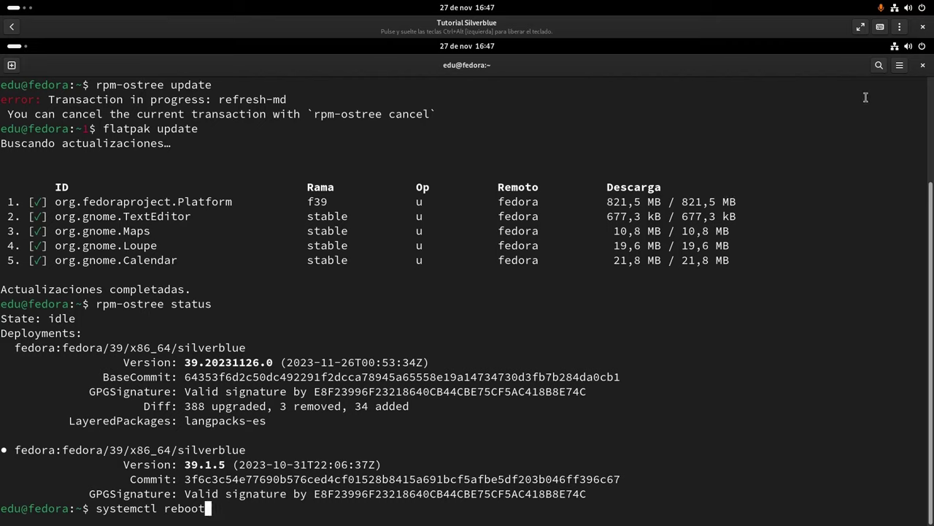
{"action": "left_click", "coordinate": [924, 48]}
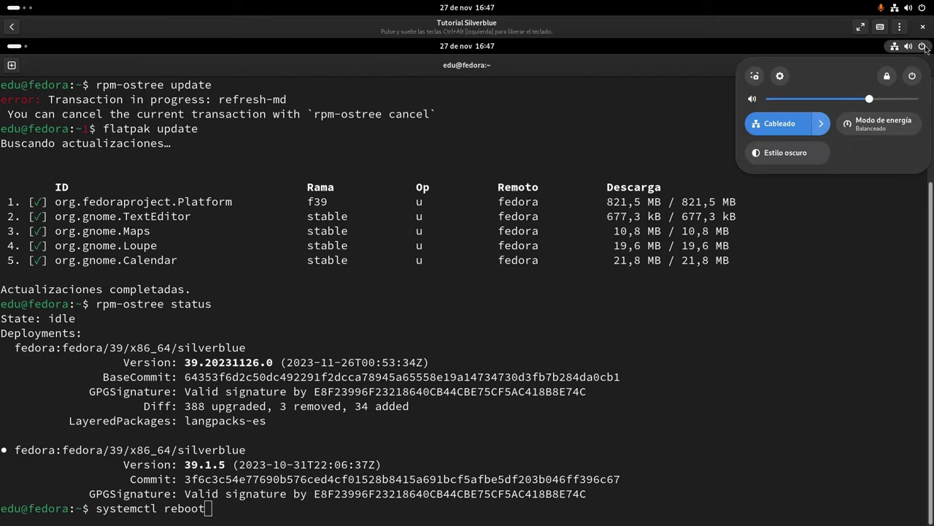
{"action": "left_click", "coordinate": [925, 48]}
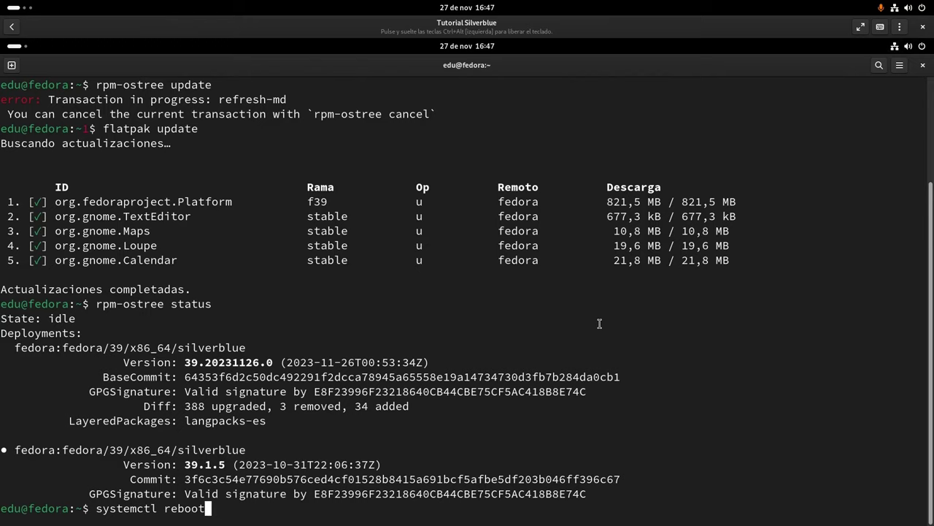
Reboot the guest and log back in with the account password
{"action": "key", "text": "Return"}
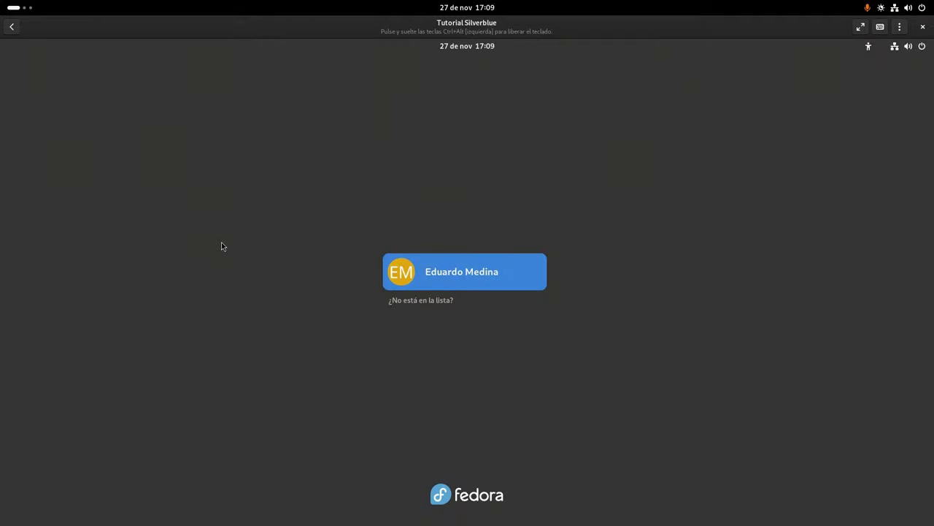
{"action": "key", "text": "Return"}
{"action": "type", "text": "******"}
{"action": "key", "text": "Return"}
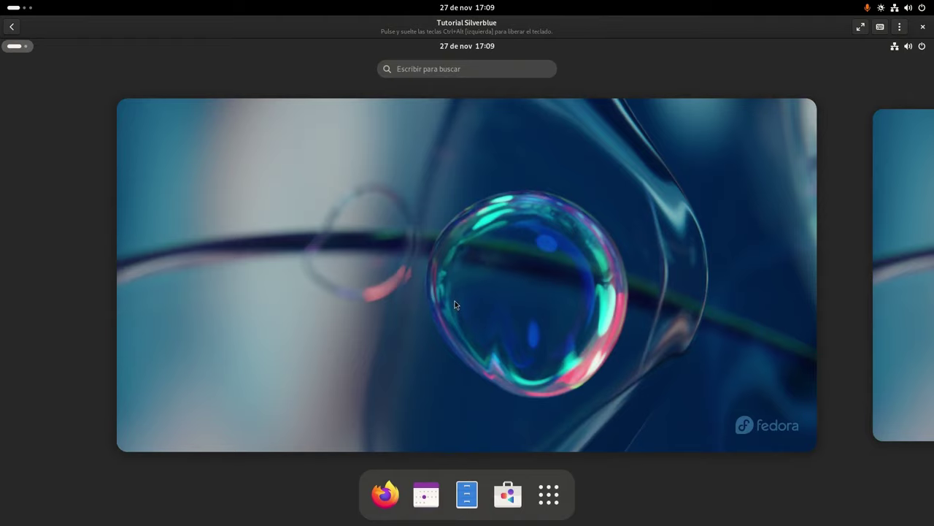
Rename the device to silvergox in Settings > Acerca de, then close Settings
{"action": "type", "text": "conf"}
{"action": "key", "text": "Return"}
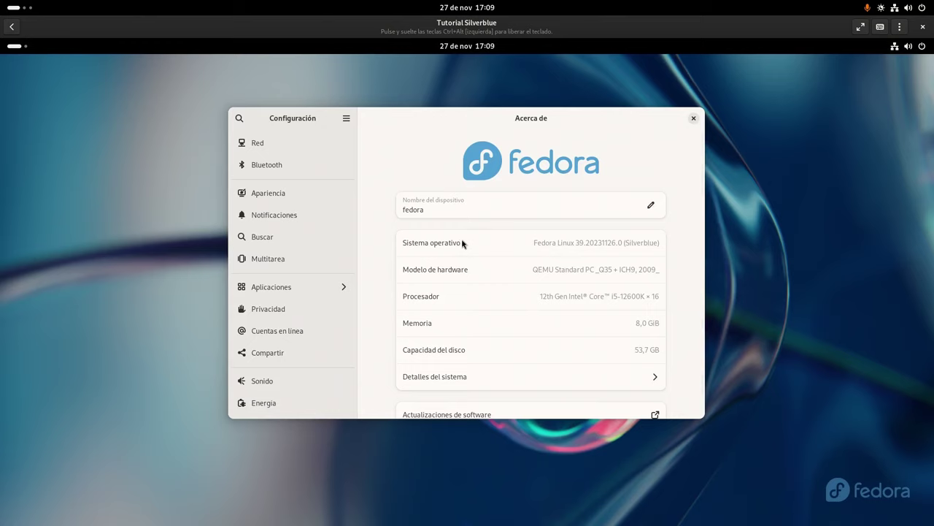
{"action": "left_click", "coordinate": [455, 210]}
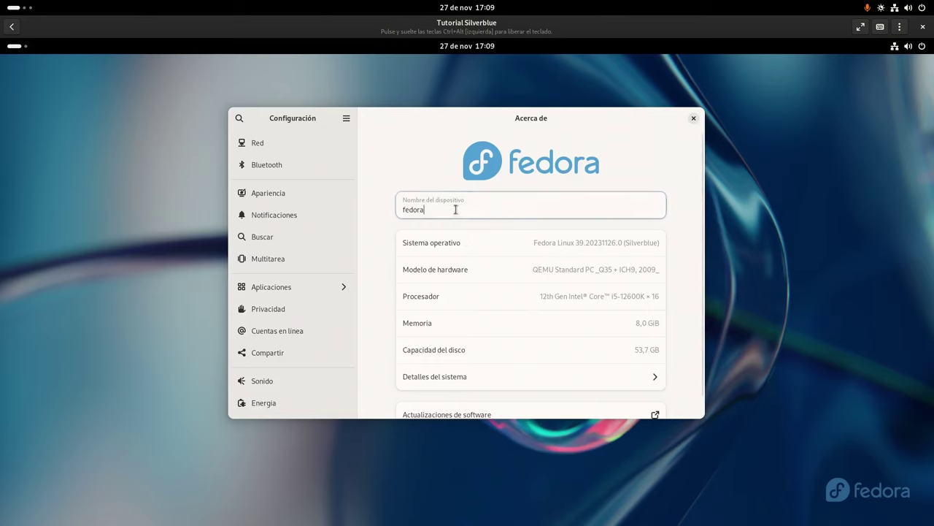
{"action": "type", "text": "silvergox"}
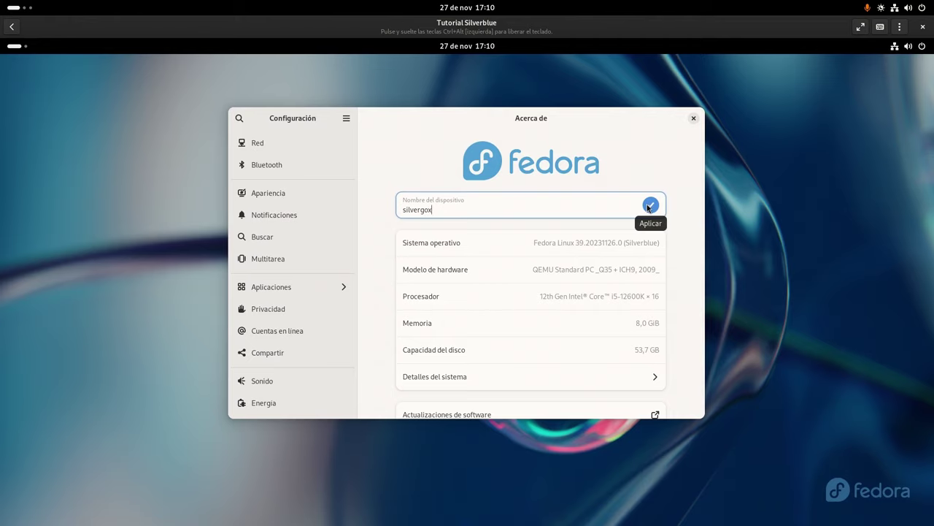
{"action": "left_click", "coordinate": [649, 206]}
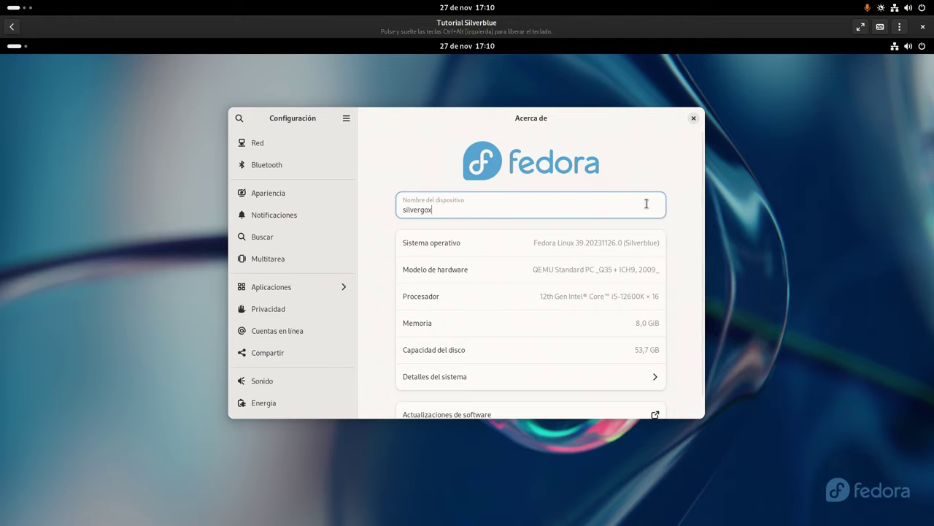
{"action": "left_click", "coordinate": [694, 119]}
{"action": "key", "text": "super"}
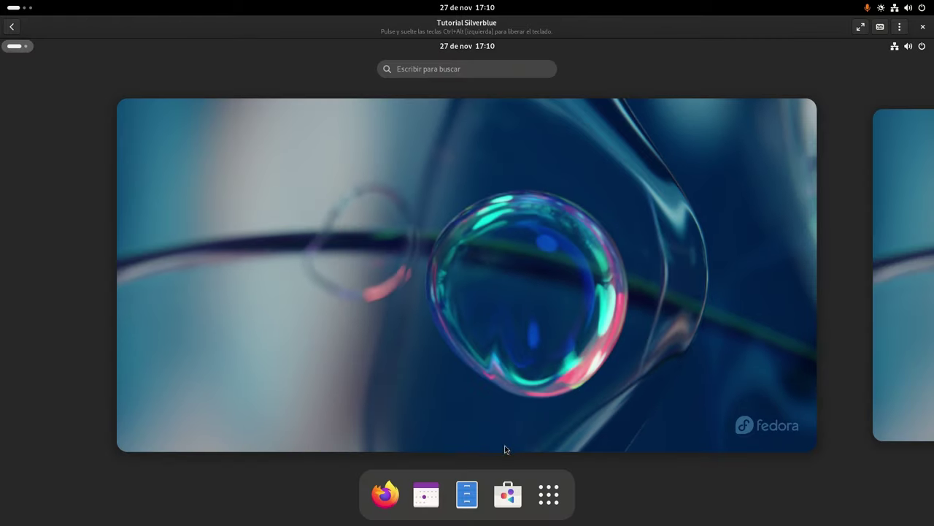
{"action": "left_click", "coordinate": [549, 494]}
Launch a new terminal maximized with a slightly larger font
{"action": "left_click", "coordinate": [414, 329]}
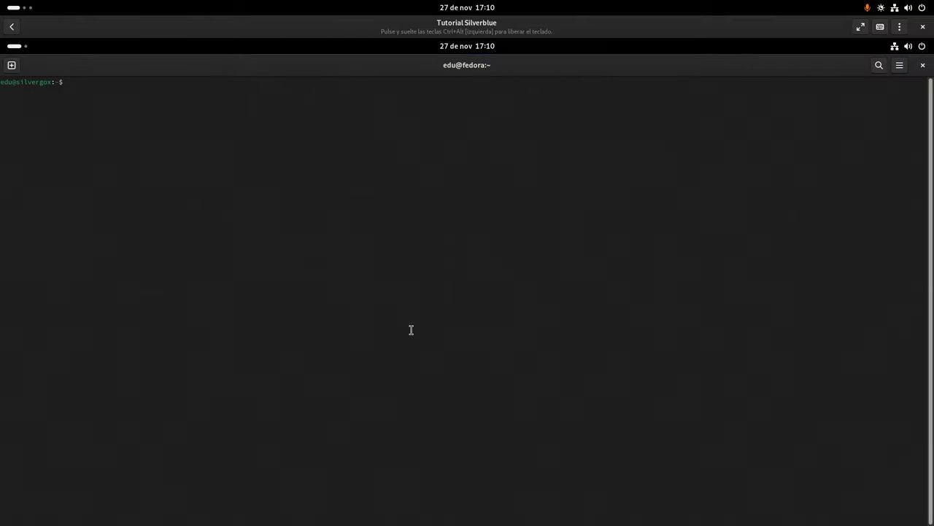
{"action": "key", "text": "super+Up"}
{"action": "key", "text": "ctrl+plus"}
{"action": "key", "text": "ctrl+plus"}
{"action": "key", "text": "ctrl+plus"}
{"action": "key", "text": "ctrl+plus"}
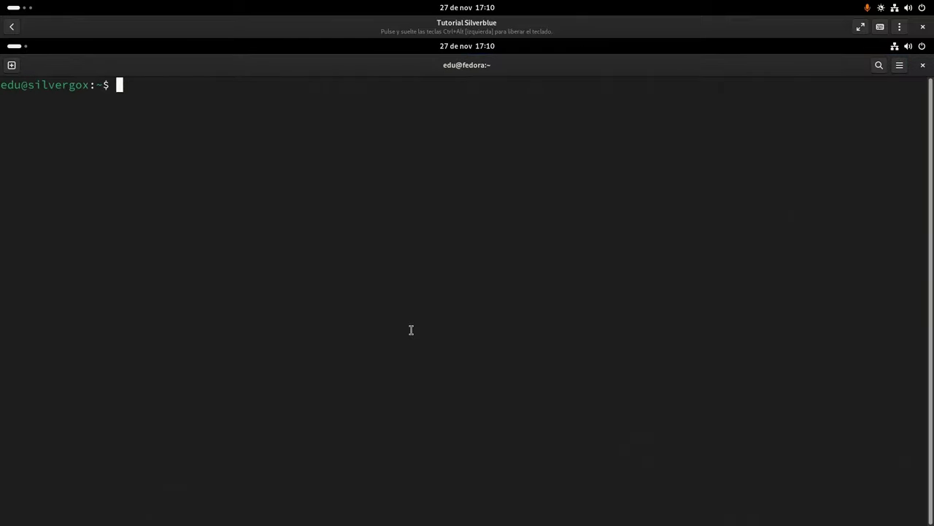
{"action": "key", "text": "ctrl+minus"}
Remove the base firefox and firefox-langpacks packages with rpm-ostree override remove
{"action": "type", "text": "rpm-ostree override re"}
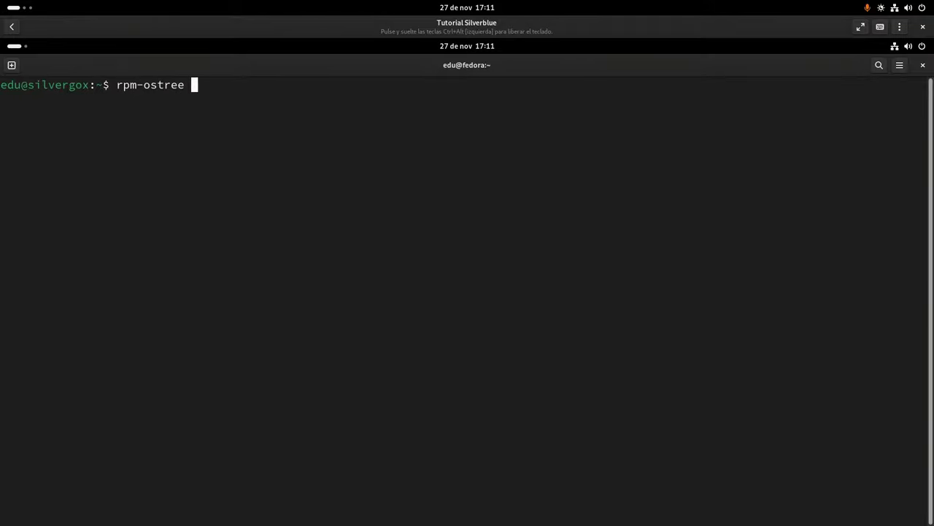
{"action": "type", "text": "mo"}
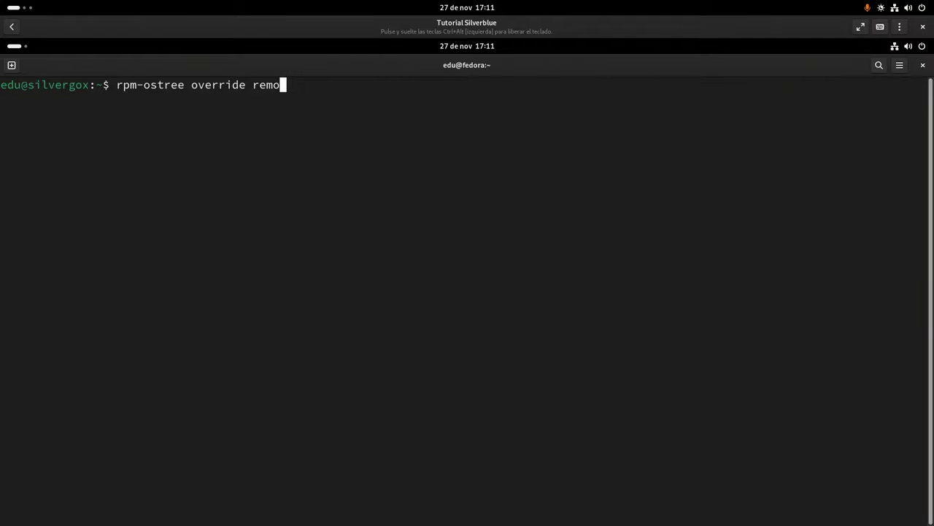
{"action": "type", "text": "ve firefox-langpacks firefox"}
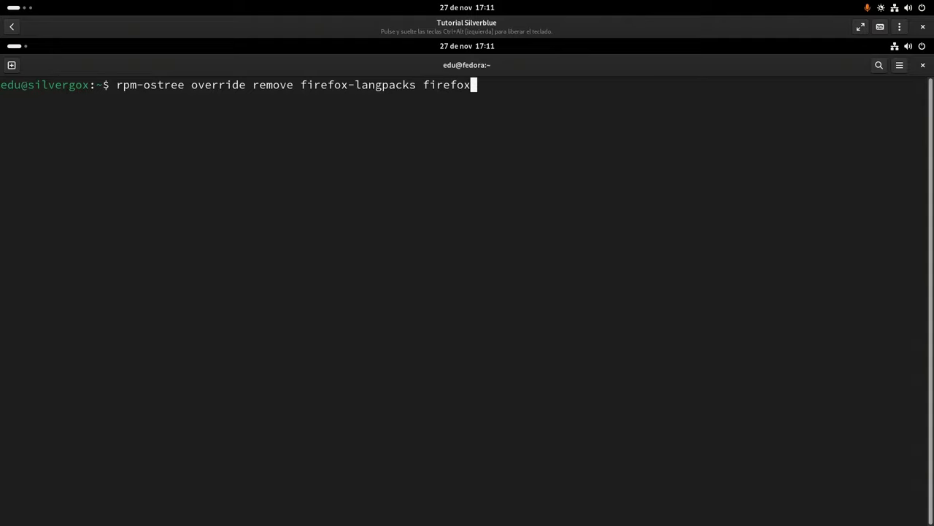
{"action": "key", "text": "ctrl+plus"}
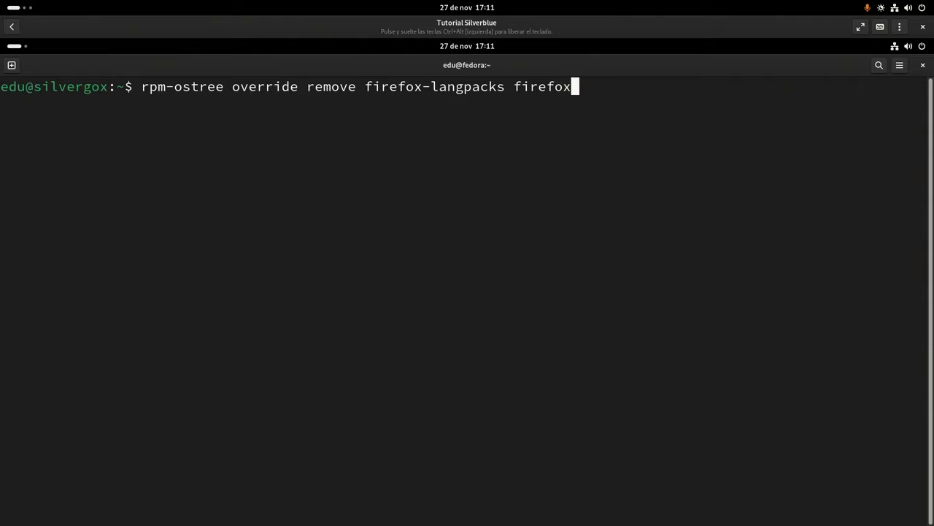
{"action": "key", "text": "Return"}
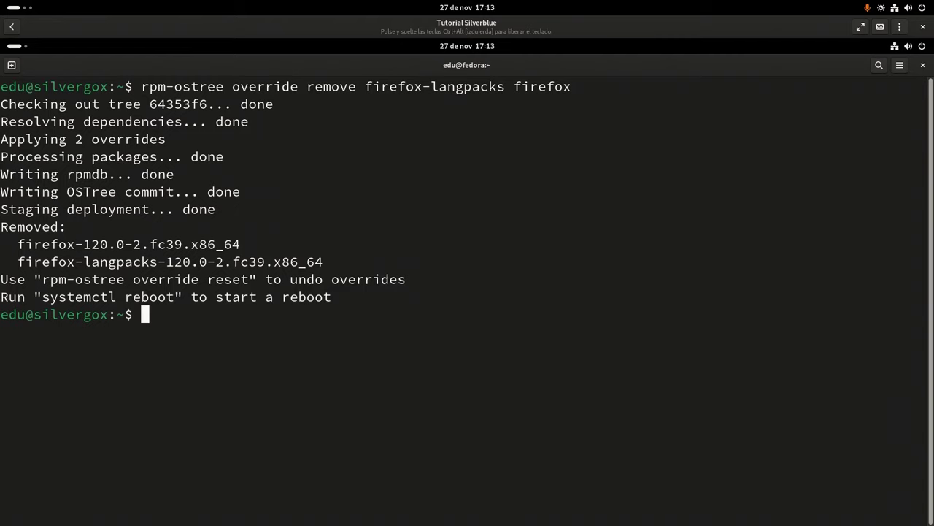
Layer libva-utils with rpm-ostree install, then start typing the status command
{"action": "type", "text": "rpm-ostree inst"}
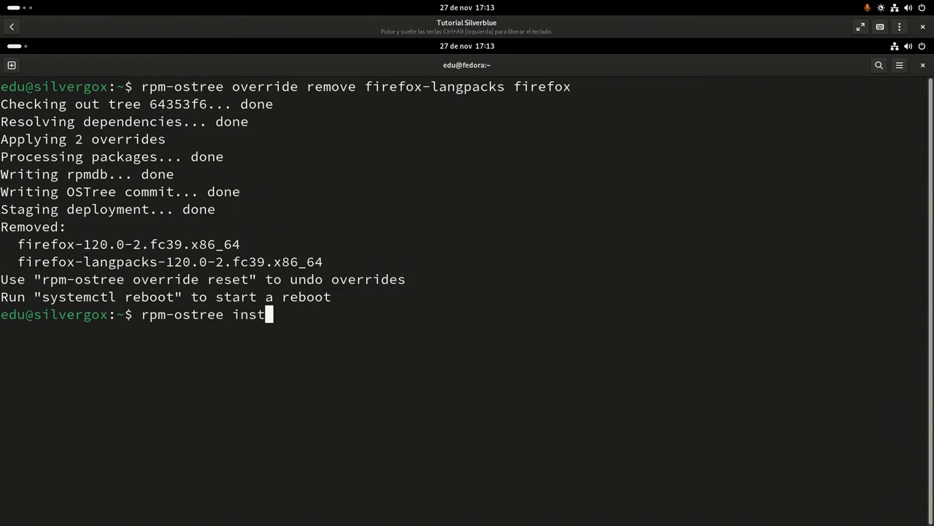
{"action": "type", "text": "all libva-utils"}
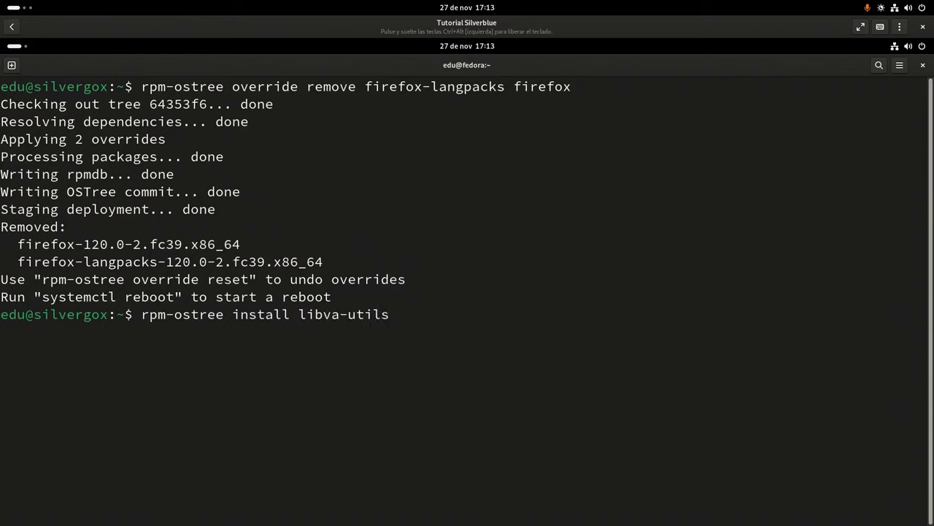
{"action": "key", "text": "Return"}
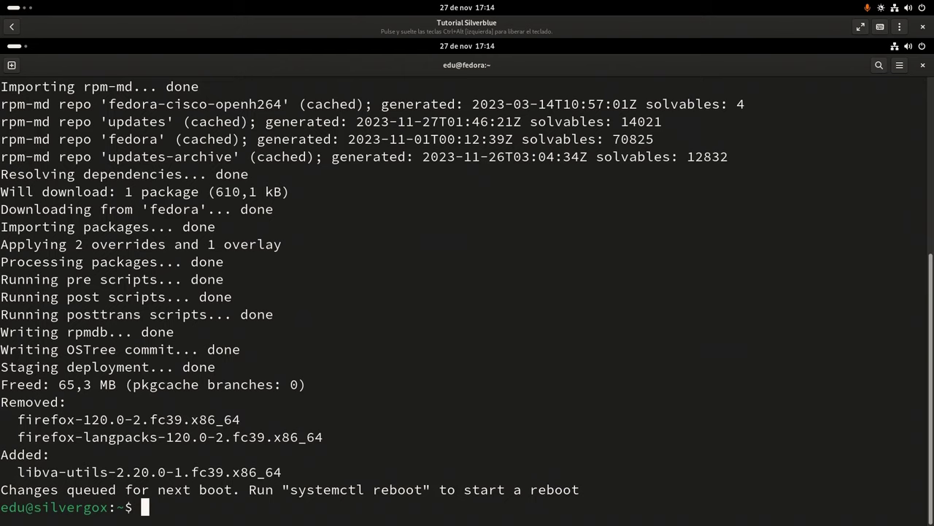
{"action": "type", "text": "rpm-ostree "}
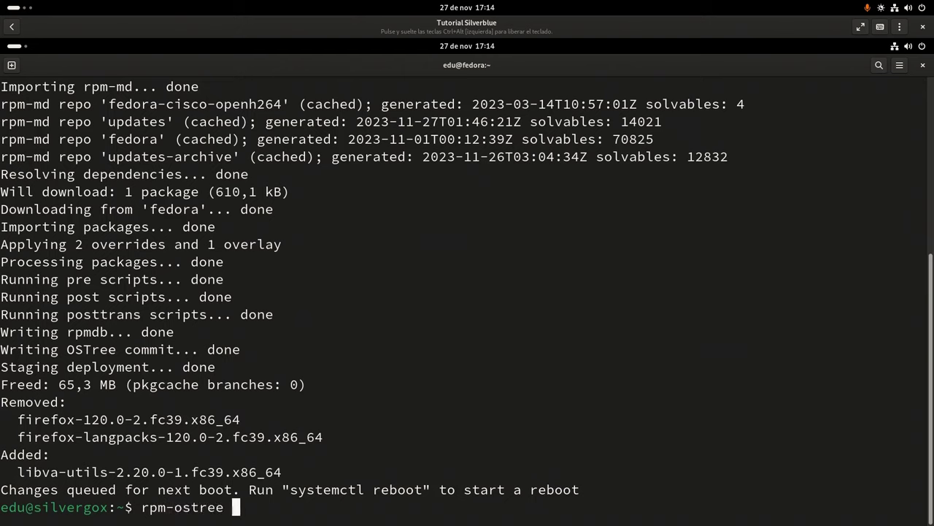
{"action": "type", "text": "ststus"}
{"action": "key", "text": "BackSpace"}
{"action": "key", "text": "BackSpace"}
{"action": "key", "text": "BackSpace"}
{"action": "key", "text": "BackSpace"}
Run rpm-ostree status and point out the booted, older and pending deployments
{"action": "type", "text": "atus"}
{"action": "key", "text": "Return"}
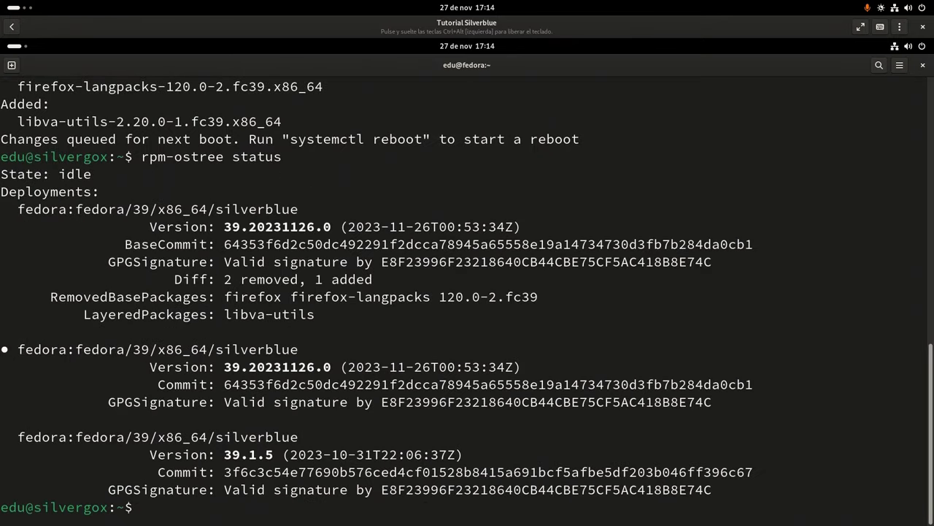
{"action": "left_click_drag", "start_coordinate": [170, 349], "coordinate": [4, 349]}
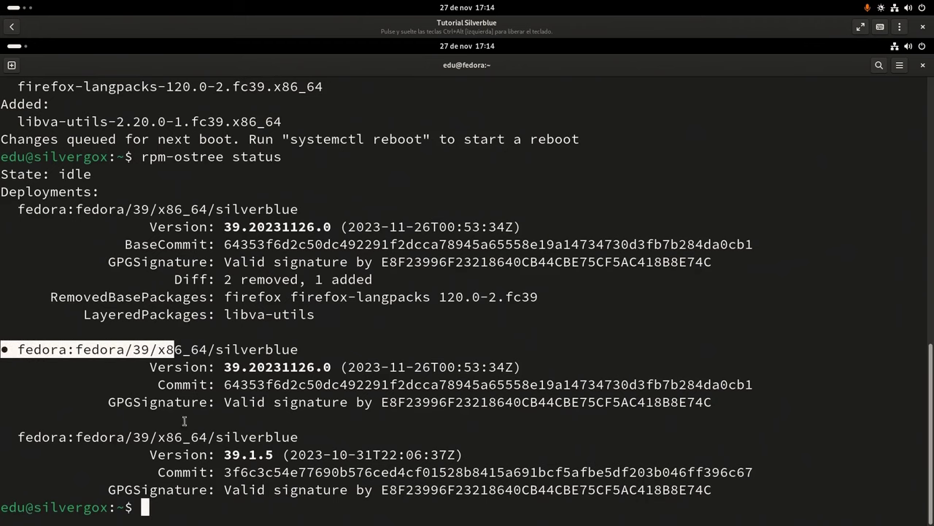
{"action": "left_click_drag", "start_coordinate": [225, 436], "coordinate": [16, 437]}
{"action": "left_click_drag", "start_coordinate": [190, 211], "coordinate": [44, 212]}
{"action": "left_click", "coordinate": [287, 267]}
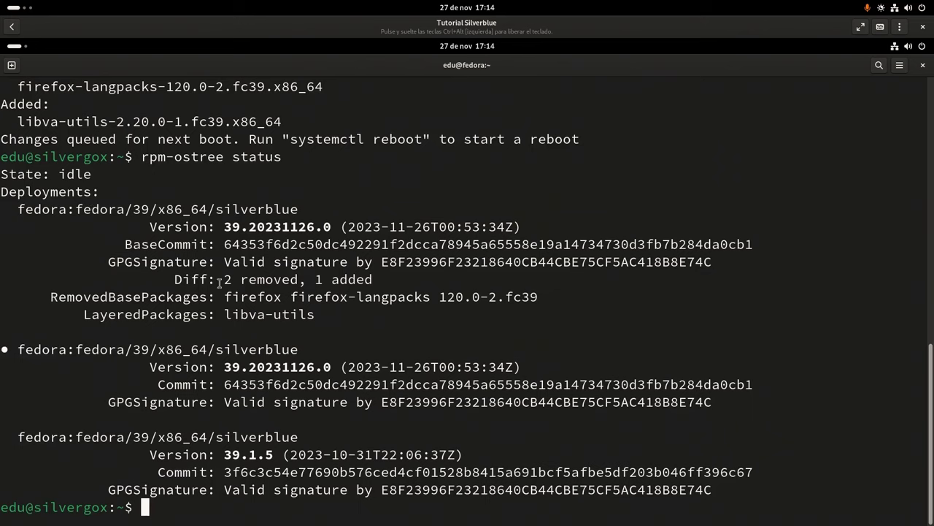
Point out the removed firefox packages and the added libva-utils, then enter systemctl reboot
{"action": "left_click_drag", "start_coordinate": [222, 279], "coordinate": [298, 280]}
{"action": "left_click_drag", "start_coordinate": [252, 301], "coordinate": [392, 298]}
{"action": "left_click_drag", "start_coordinate": [315, 279], "coordinate": [358, 280]}
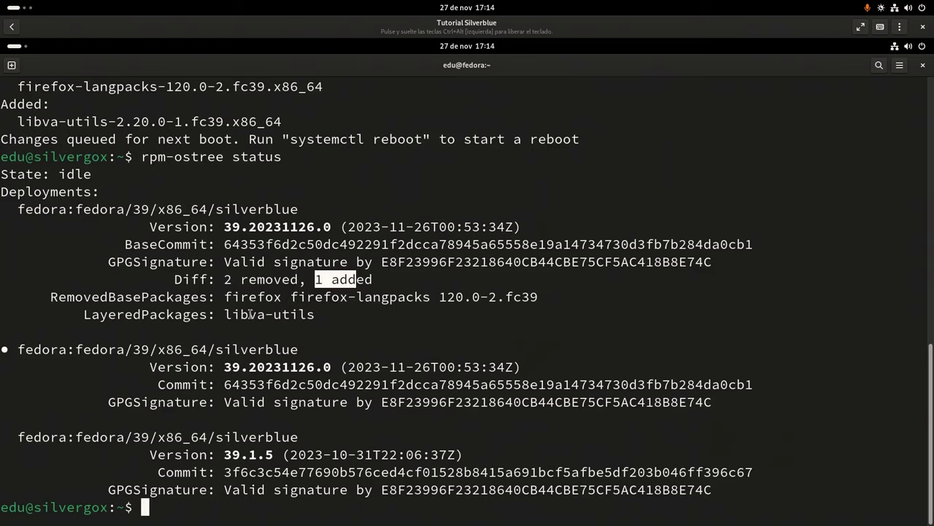
{"action": "left_click_drag", "start_coordinate": [225, 315], "coordinate": [345, 327]}
{"action": "left_click", "coordinate": [361, 343]}
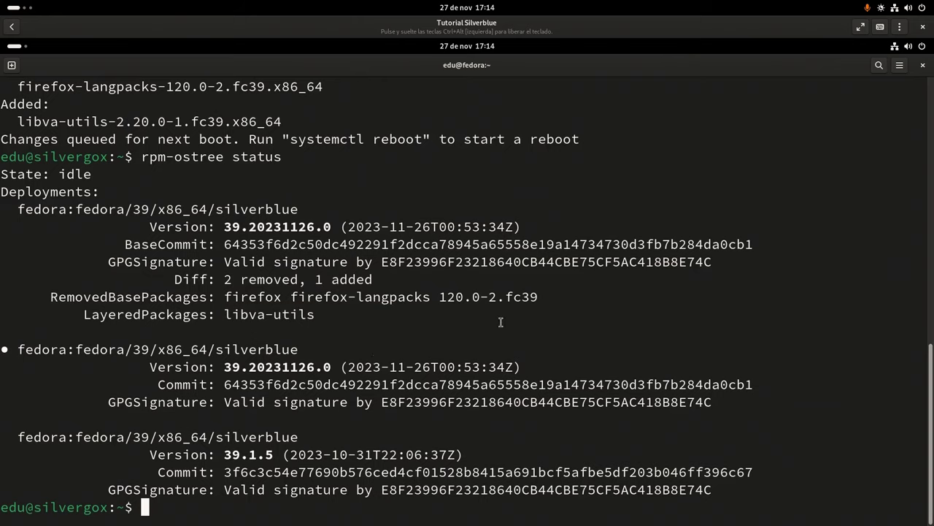
{"action": "type", "text": "systemc"}
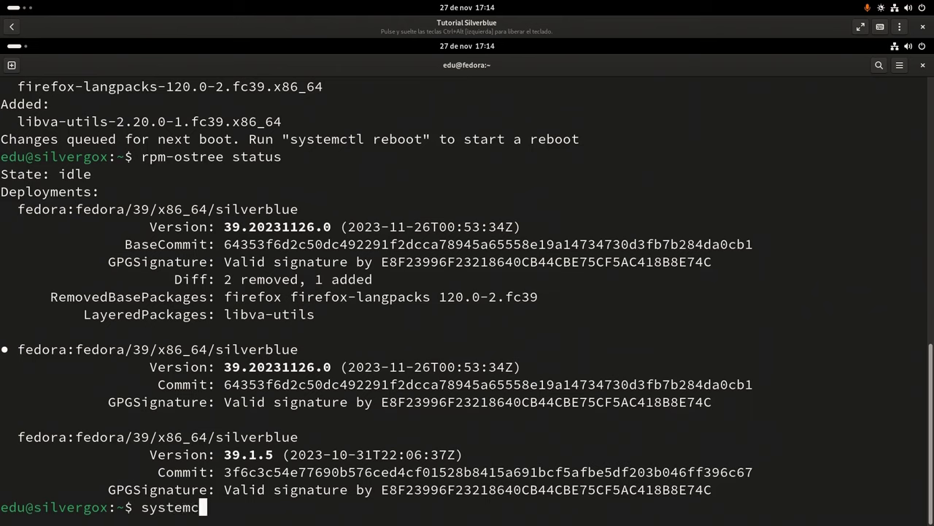
{"action": "type", "text": "tl reboot"}
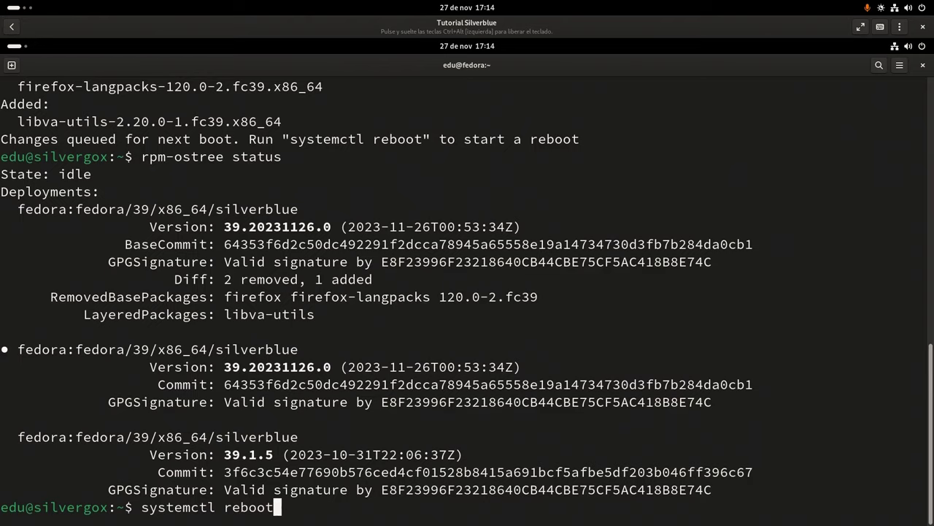
Reboot the VM into the new deployment and log back in with the password
{"action": "key", "text": "Return"}
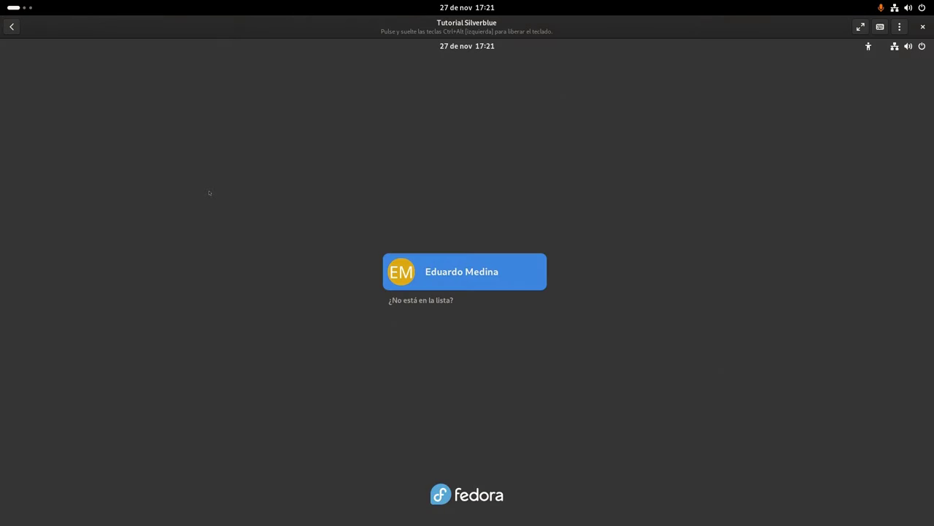
{"action": "key", "text": "Return"}
{"action": "type", "text": "••••••"}
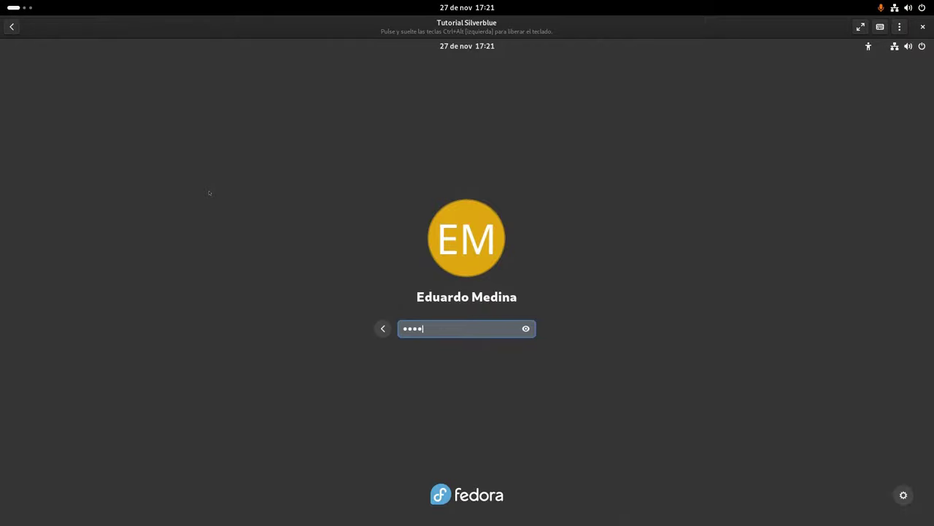
{"action": "key", "text": "Return"}
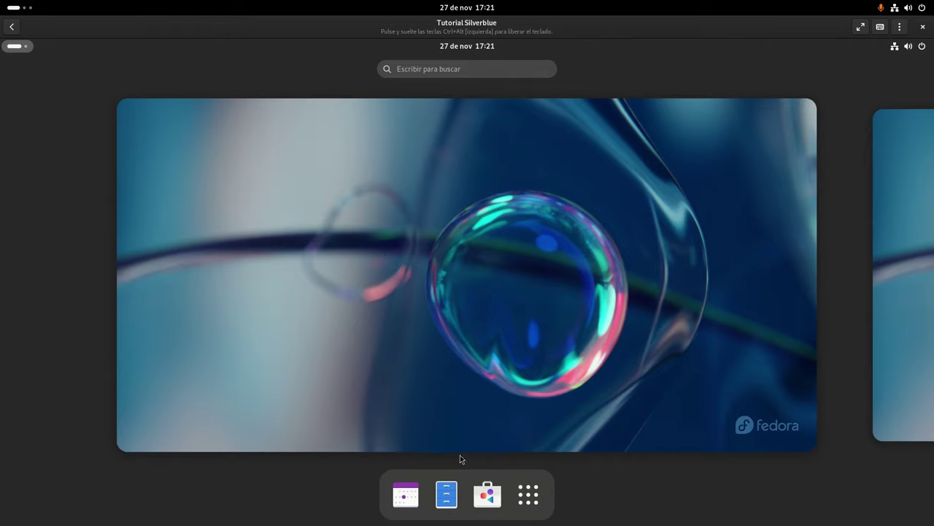
Open Software, decline third-party repositories, and browse the Software Repositories list
{"action": "left_click", "coordinate": [497, 498]}
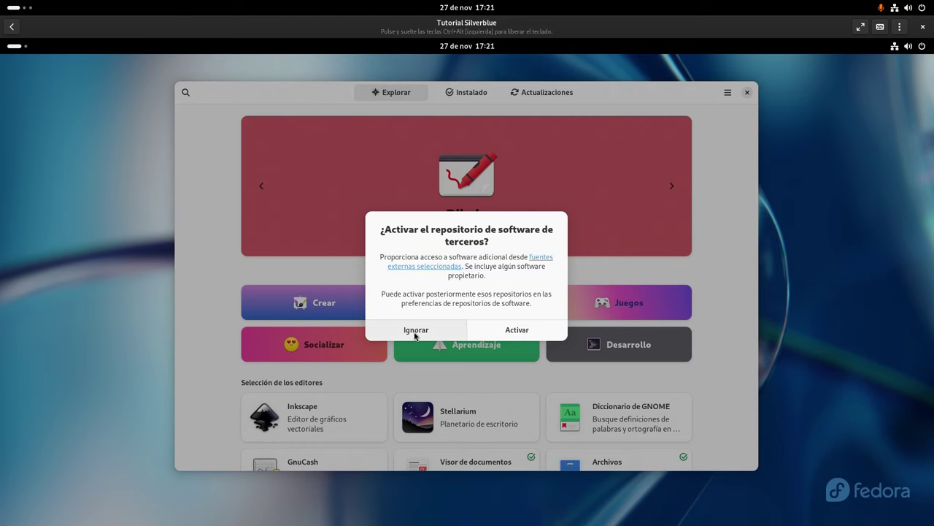
{"action": "left_click", "coordinate": [415, 332]}
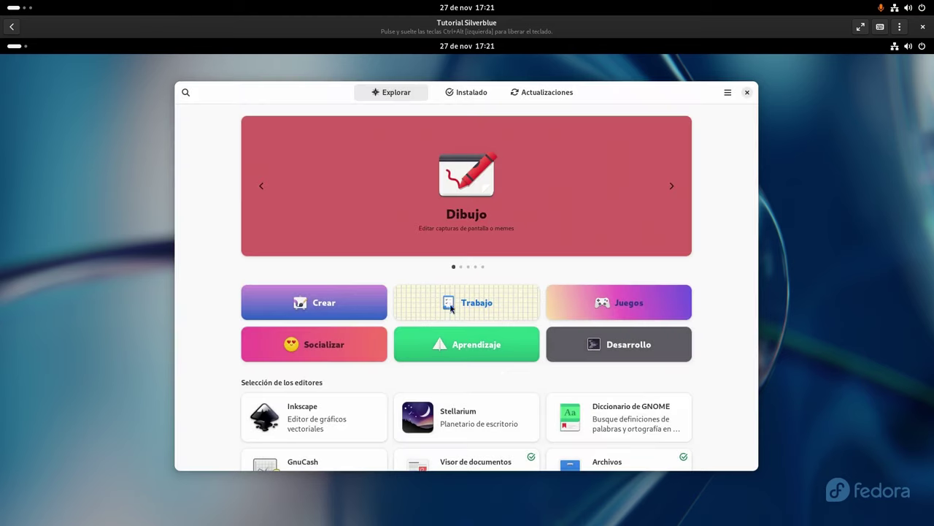
{"action": "left_click", "coordinate": [728, 94]}
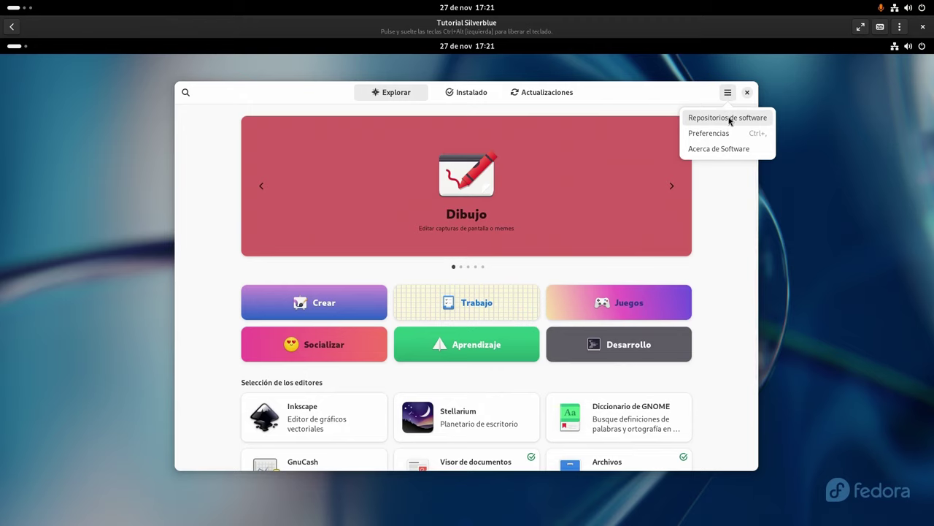
{"action": "left_click", "coordinate": [728, 118]}
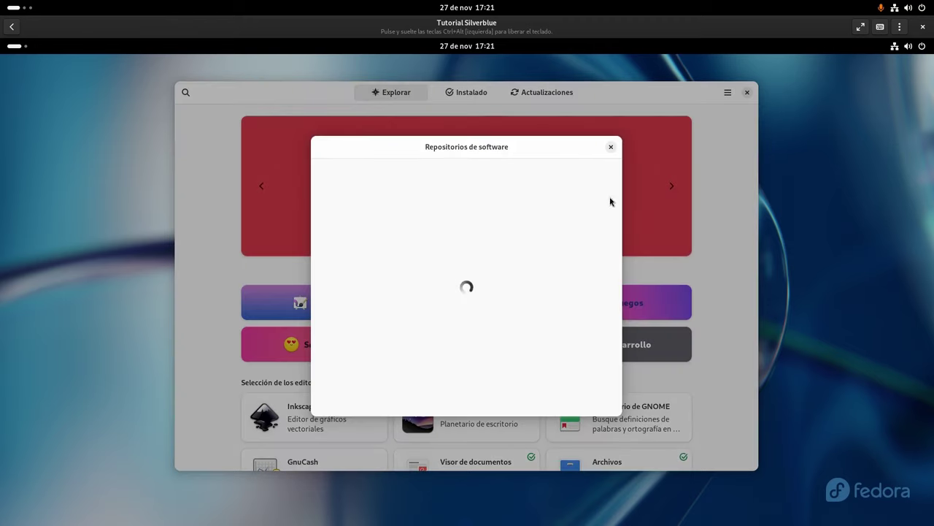
{"action": "scroll", "coordinate": [606, 242], "scroll_direction": "down", "scroll_amount": 3}
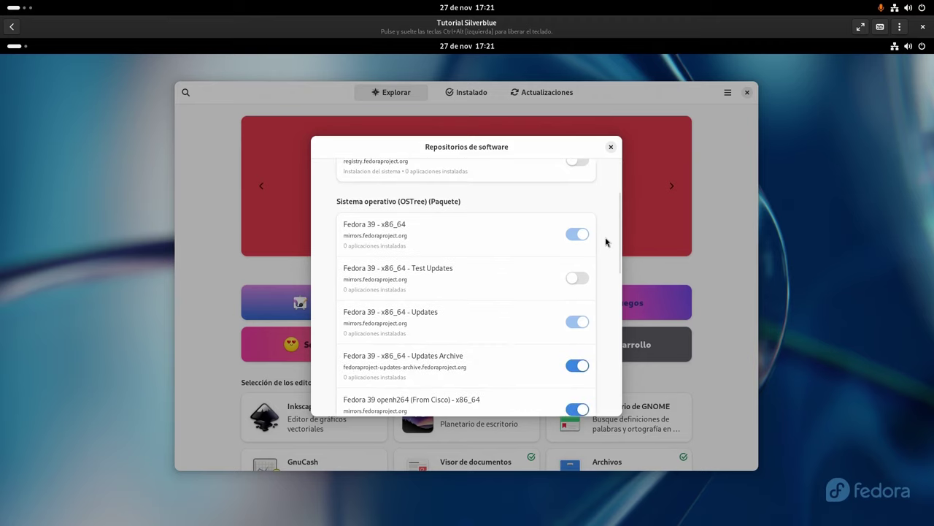
{"action": "scroll", "coordinate": [606, 242], "scroll_direction": "down", "scroll_amount": 6}
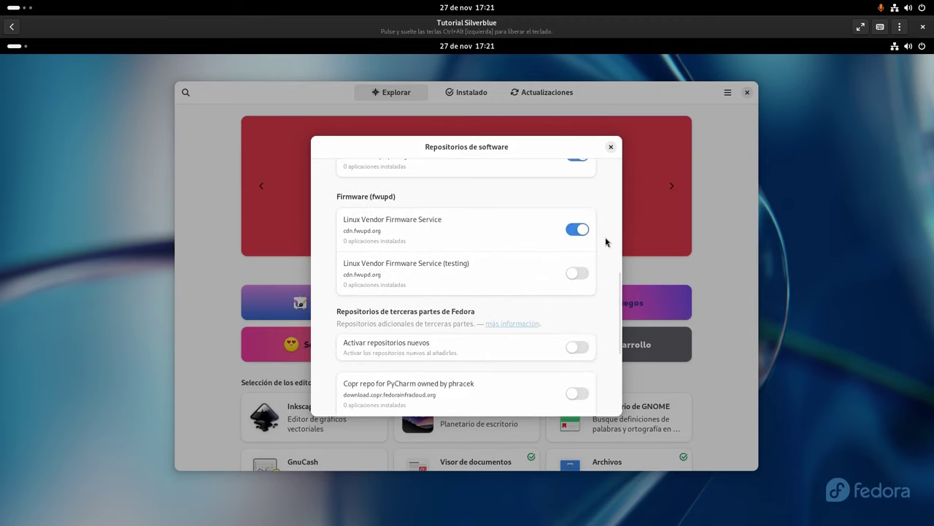
{"action": "scroll", "coordinate": [606, 243], "scroll_direction": "down", "scroll_amount": 4}
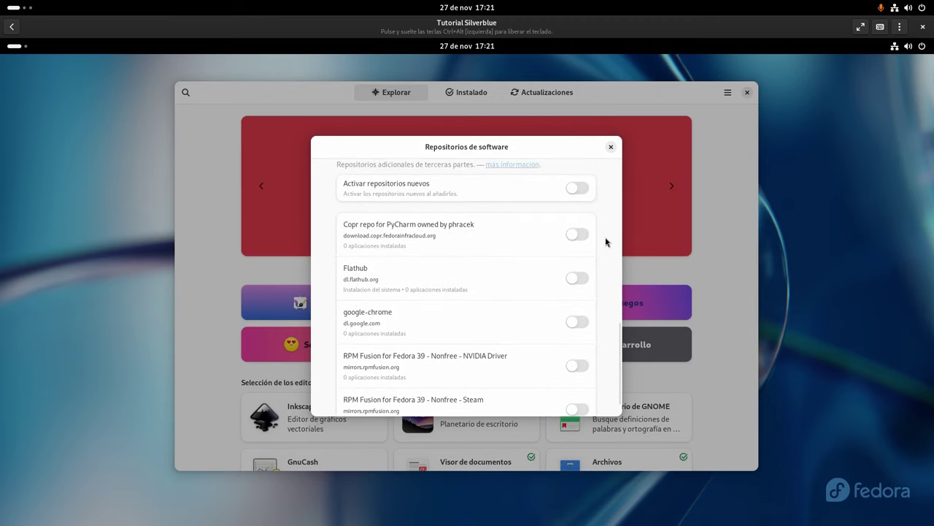
Enable the Flathub repository with password authentication and close the repositories dialog
{"action": "left_click", "coordinate": [581, 281]}
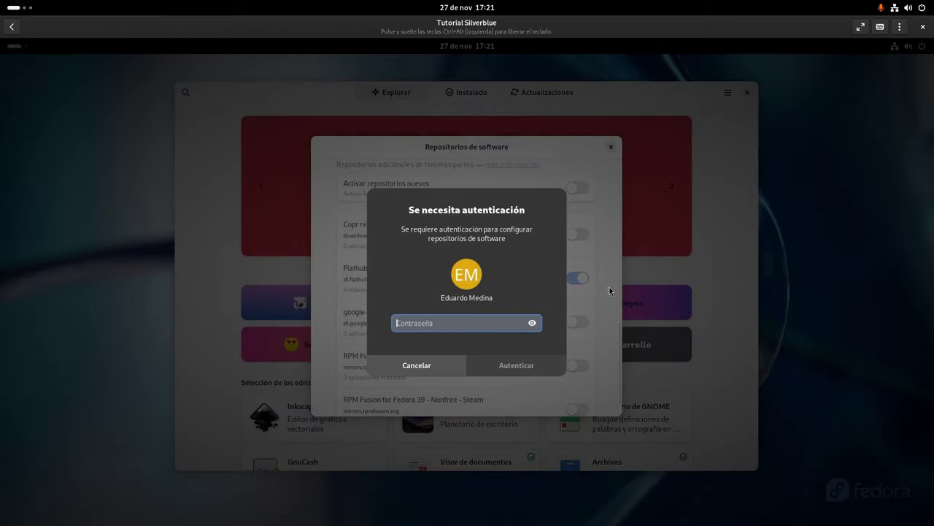
{"action": "type", "text": "••••••"}
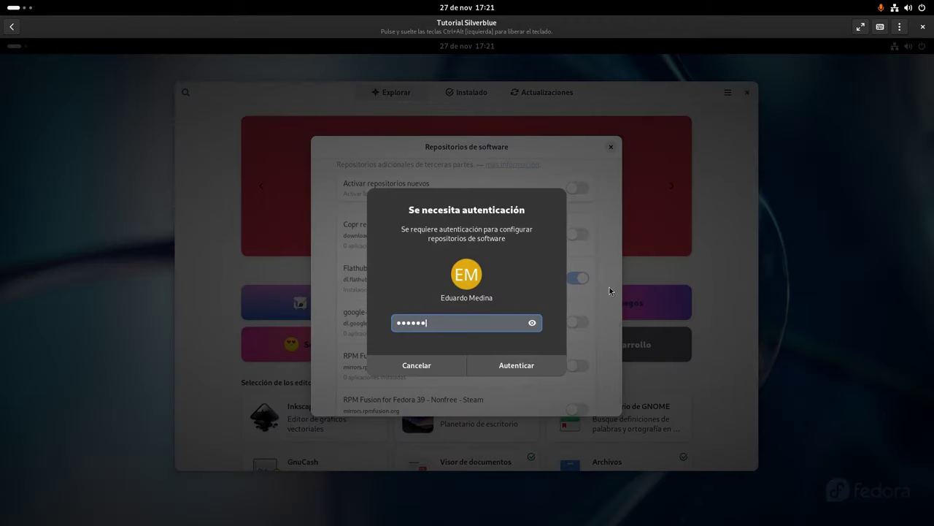
{"action": "left_click", "coordinate": [523, 372]}
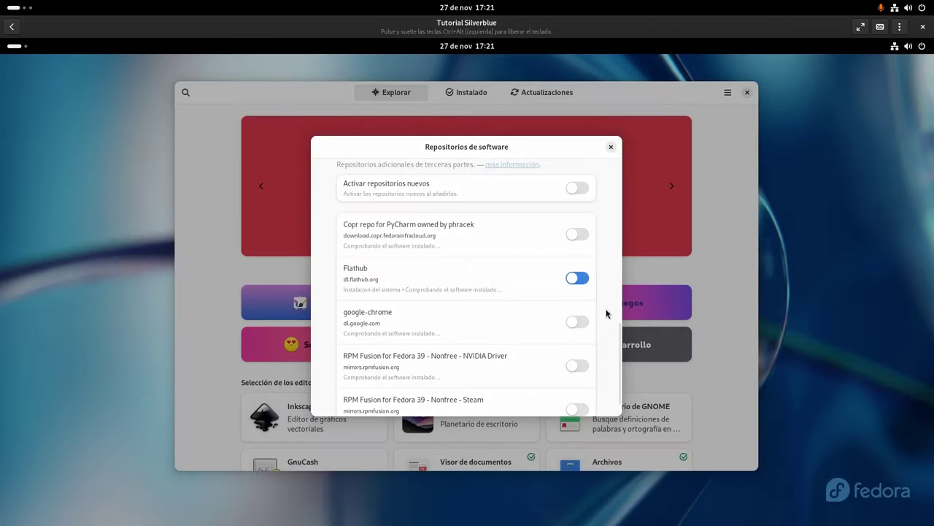
{"action": "left_click", "coordinate": [610, 148]}
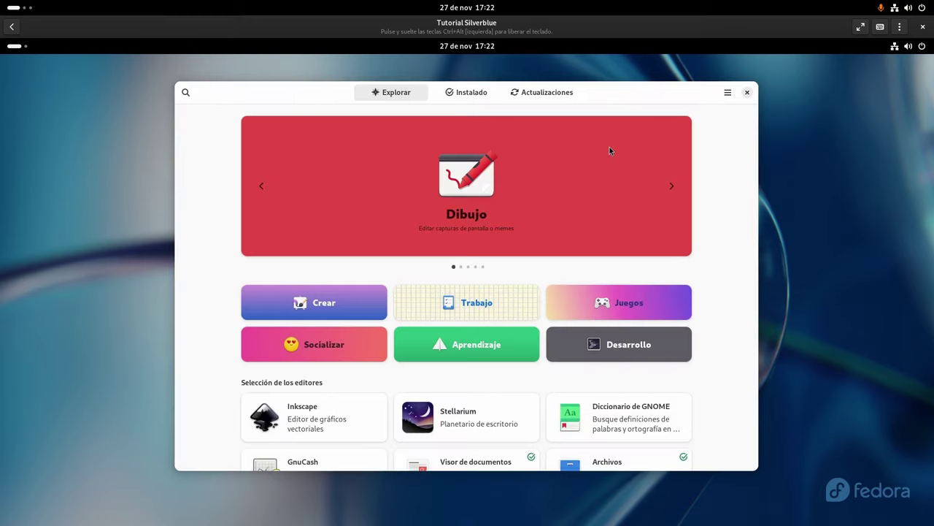
Close Software, log out via quick settings > Apagar, and log back in
{"action": "left_click", "coordinate": [748, 93]}
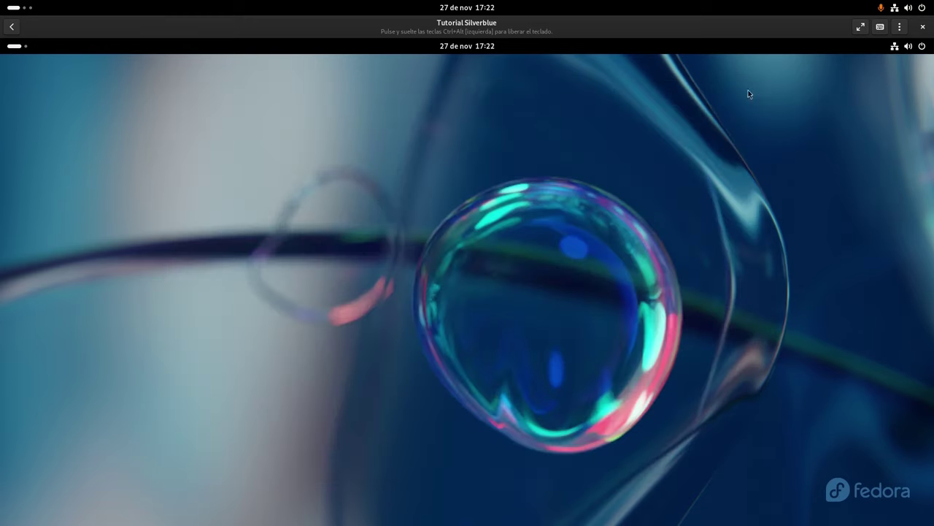
{"action": "left_click", "coordinate": [908, 46]}
{"action": "left_click", "coordinate": [912, 76]}
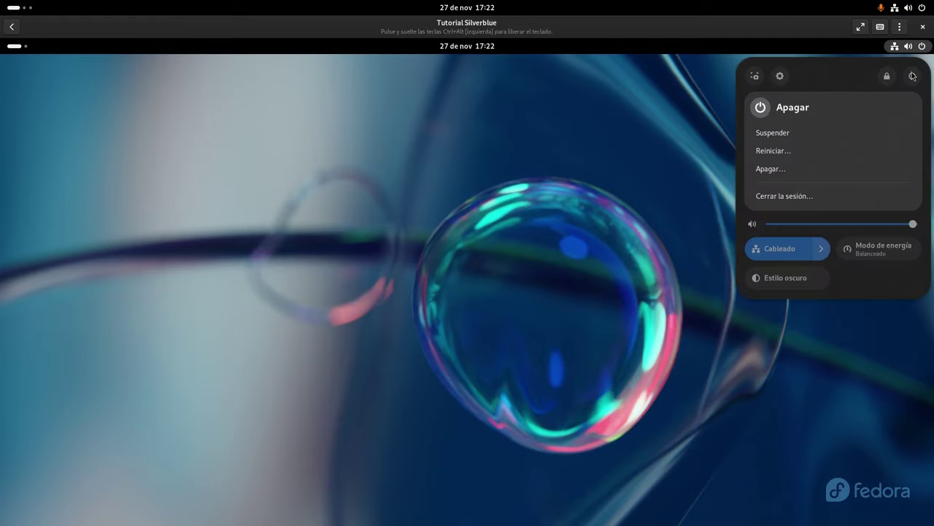
{"action": "left_click", "coordinate": [793, 197]}
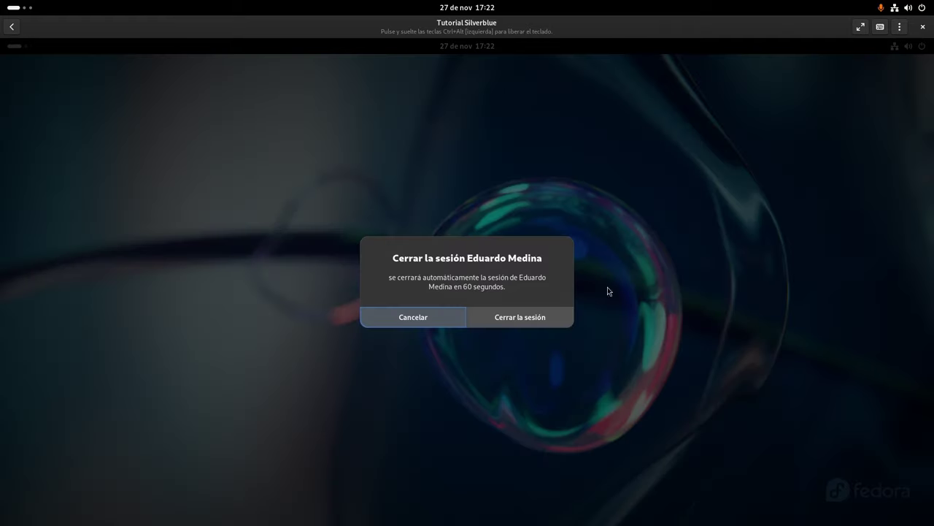
{"action": "left_click", "coordinate": [522, 315]}
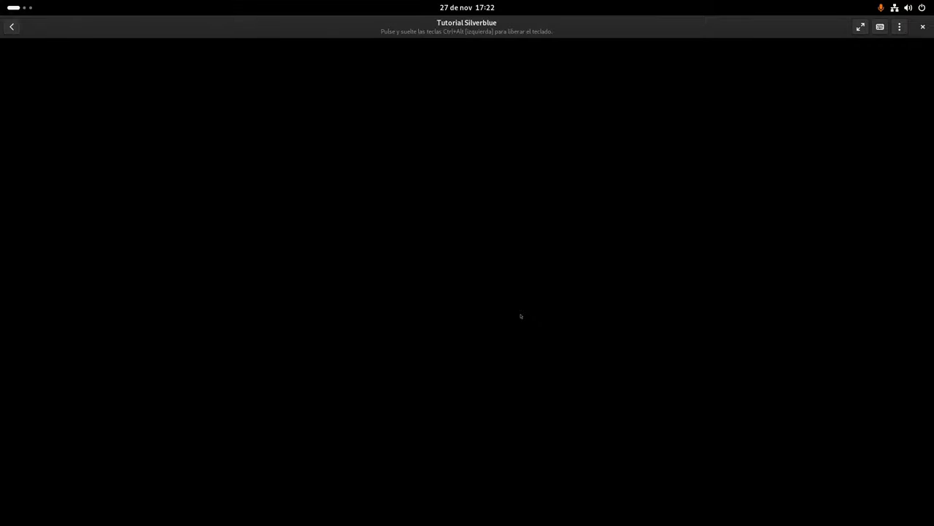
{"action": "key", "text": "Return"}
{"action": "type", "text": "*******"}
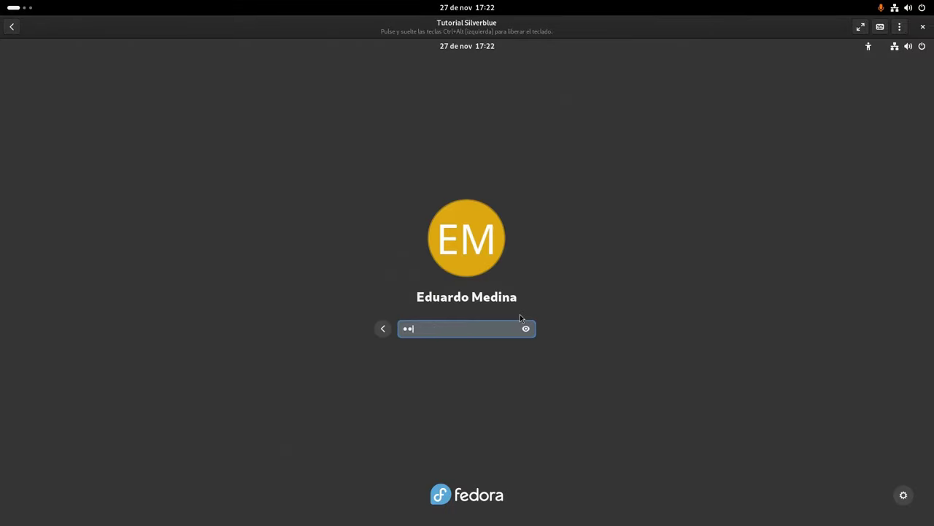
{"action": "key", "text": "Return"}
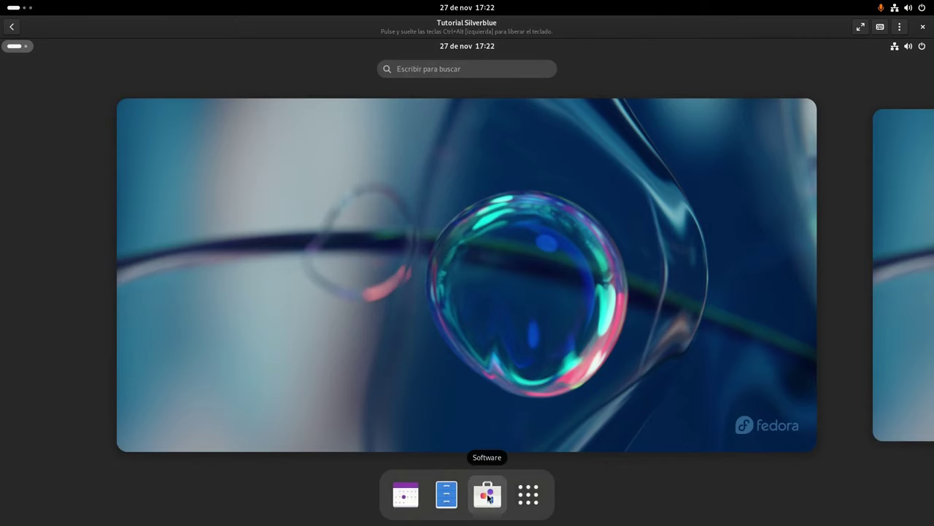
Reopen Software and review the Repositorios de software list before closing it
{"action": "left_click", "coordinate": [488, 495]}
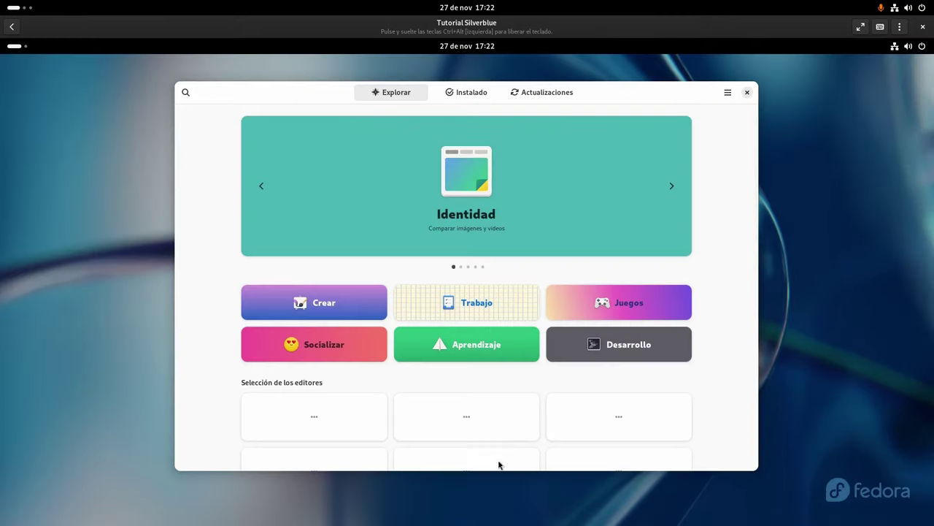
{"action": "left_click", "coordinate": [728, 94]}
{"action": "left_click", "coordinate": [723, 119]}
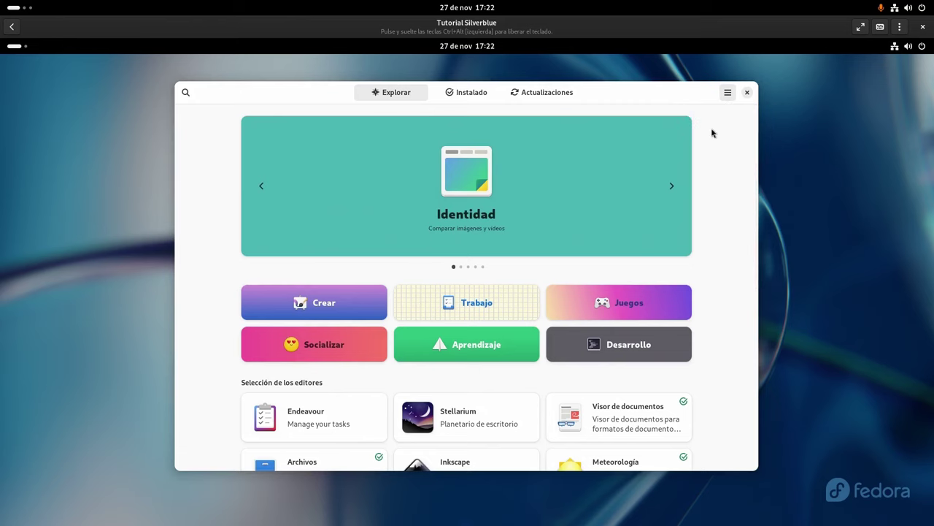
{"action": "scroll", "coordinate": [495, 279], "scroll_direction": "down", "scroll_amount": 5}
{"action": "scroll", "coordinate": [493, 280], "scroll_direction": "down", "scroll_amount": 8}
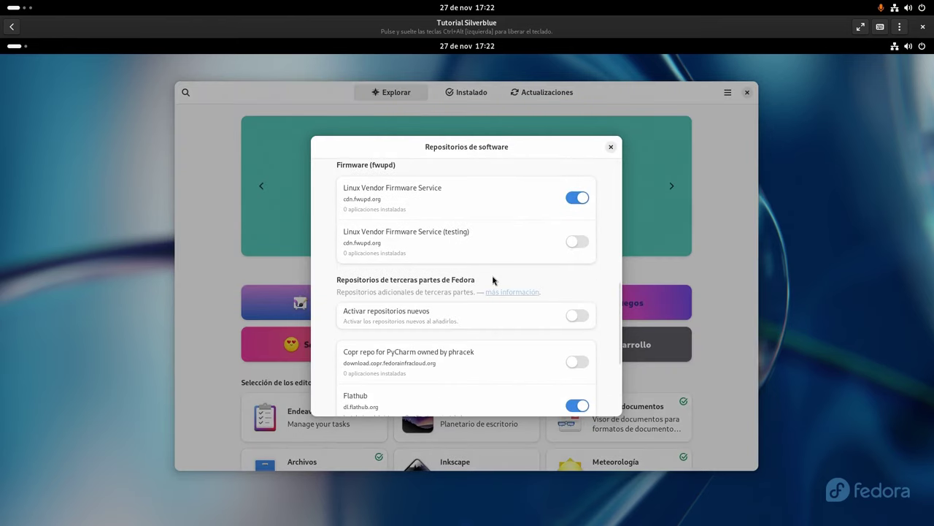
{"action": "scroll", "coordinate": [495, 278], "scroll_direction": "up", "scroll_amount": 2}
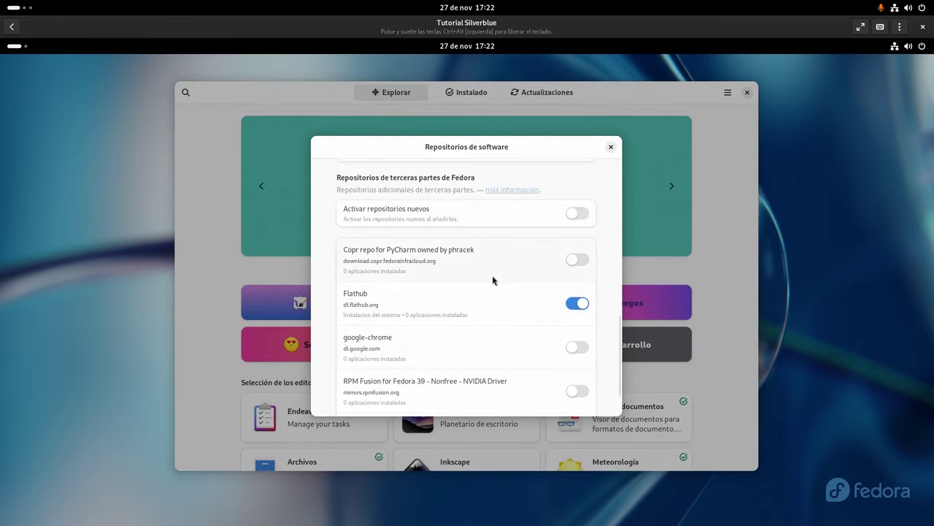
{"action": "left_click", "coordinate": [611, 147]}
Search 'firefox', install the Flathub Firefox, and return to the search results
{"action": "left_click", "coordinate": [187, 93]}
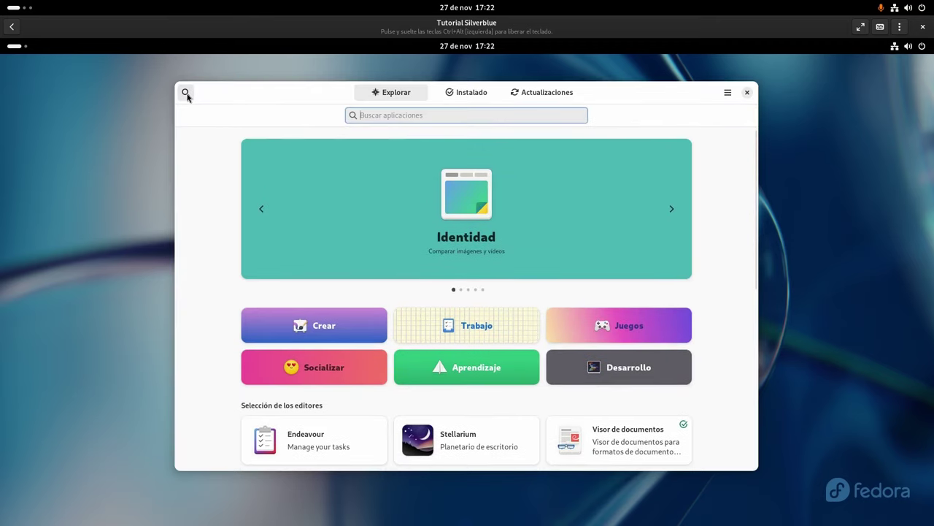
{"action": "type", "text": "firefox"}
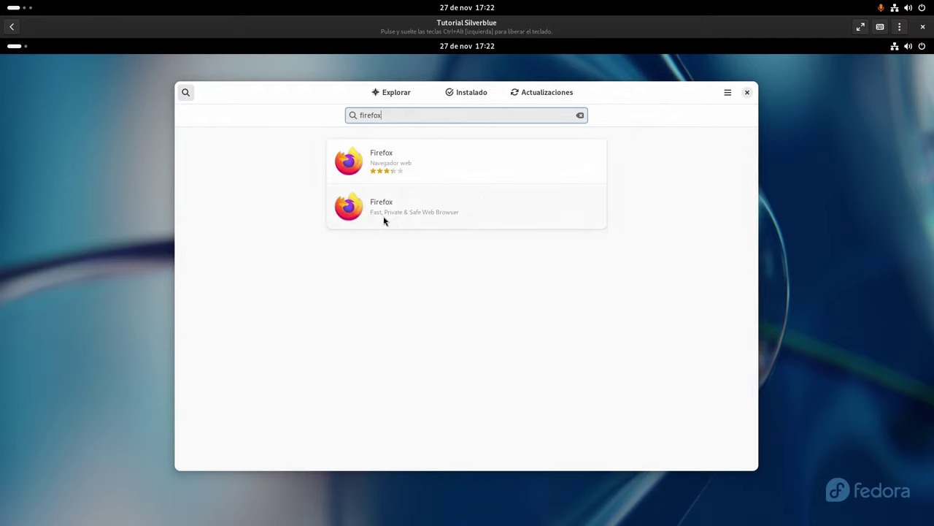
{"action": "left_click", "coordinate": [407, 217]}
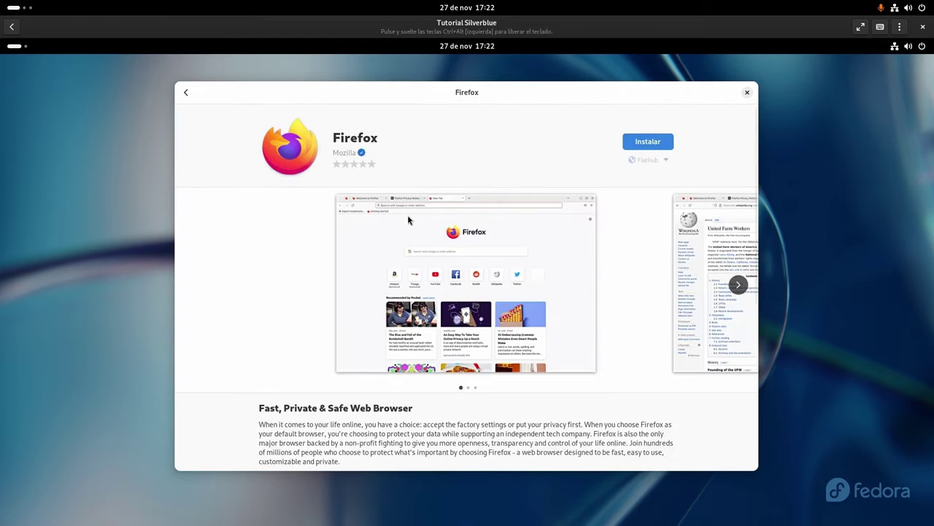
{"action": "left_click", "coordinate": [659, 144]}
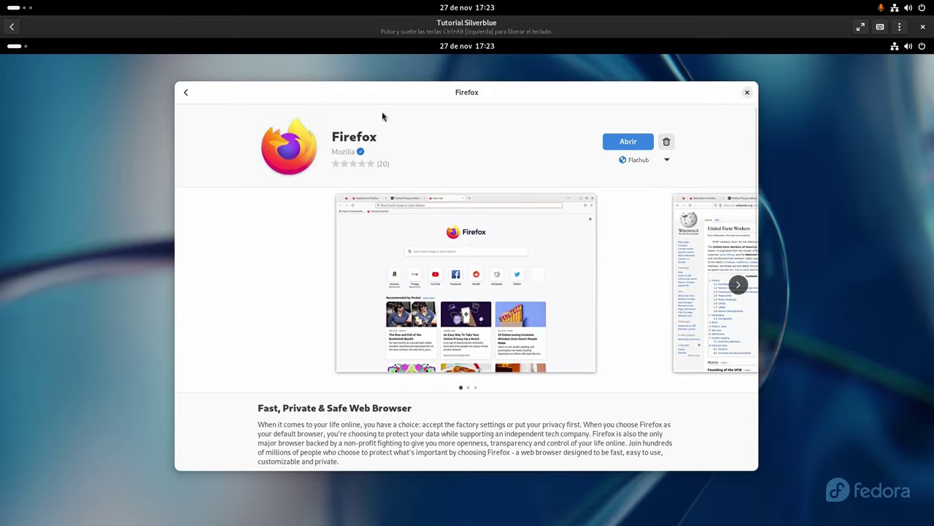
{"action": "left_click", "coordinate": [186, 94]}
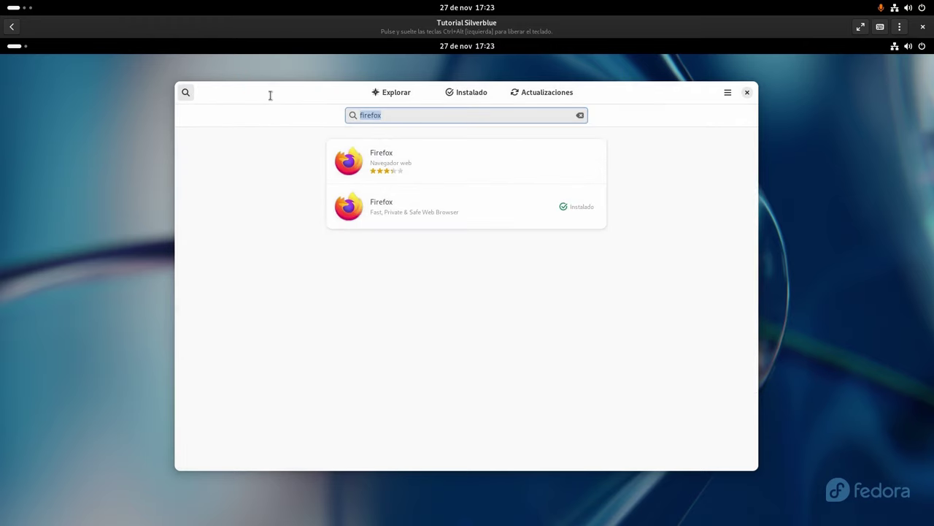
Search for 'flatseal' and open the Flatseal details page
{"action": "type", "text": "flathub"}
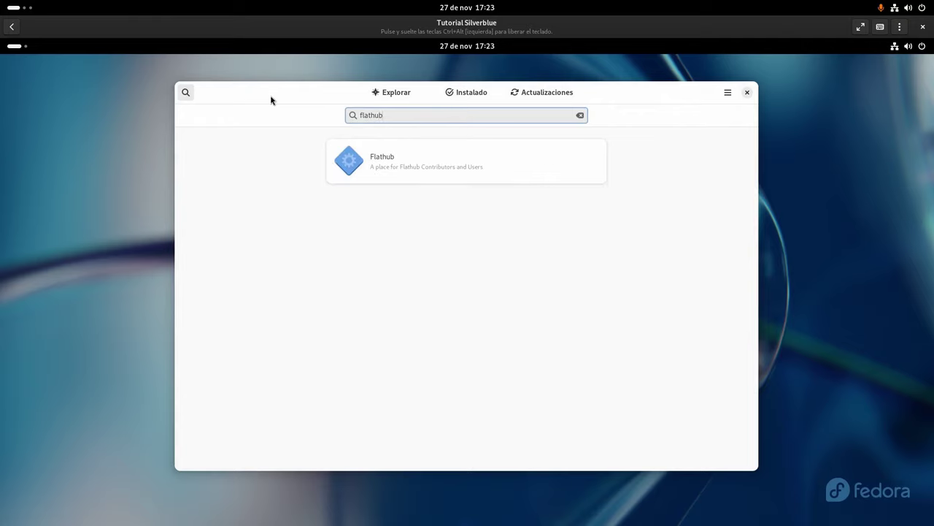
{"action": "key", "text": "BackSpace"}
{"action": "key", "text": "BackSpace"}
{"action": "key", "text": "BackSpace"}
{"action": "key", "text": "BackSpace"}
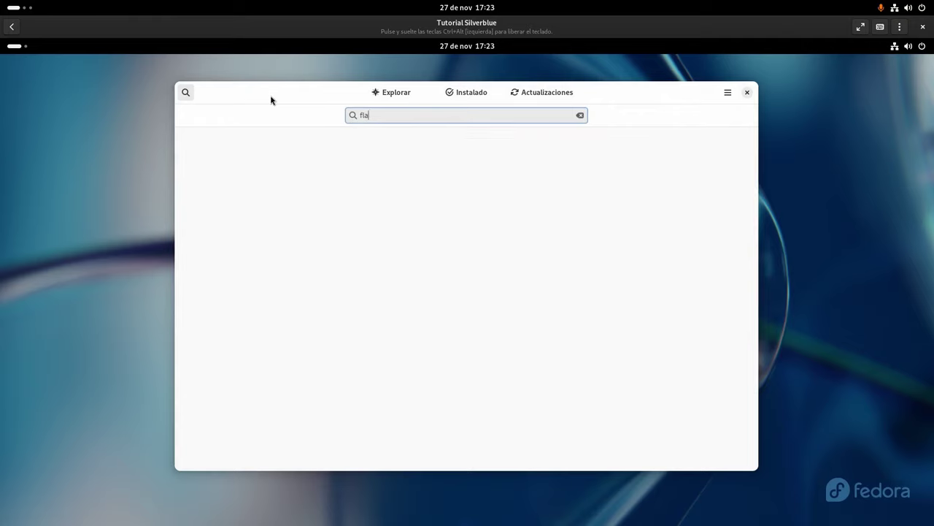
{"action": "type", "text": "tseal"}
{"action": "left_click", "coordinate": [427, 162]}
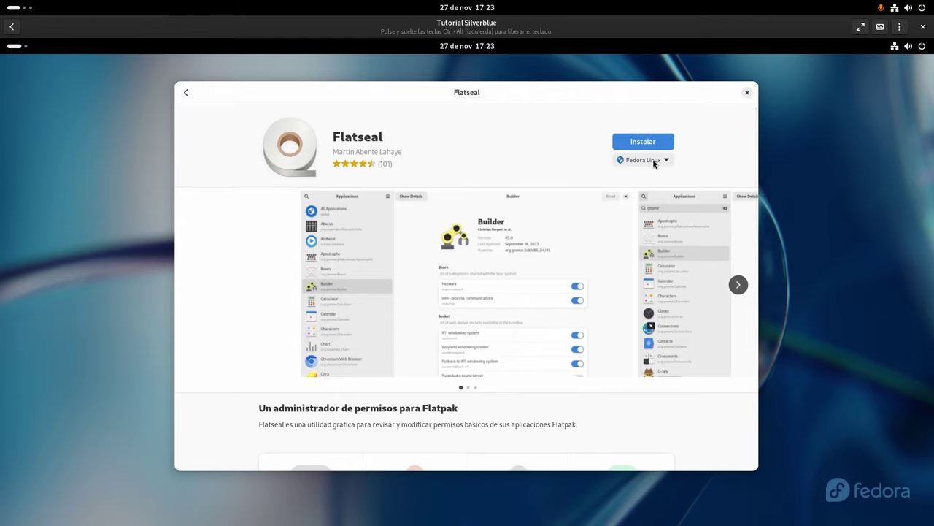
Install Flatseal with Flathub as the source, then close GNOME Software
{"action": "left_click", "coordinate": [654, 164]}
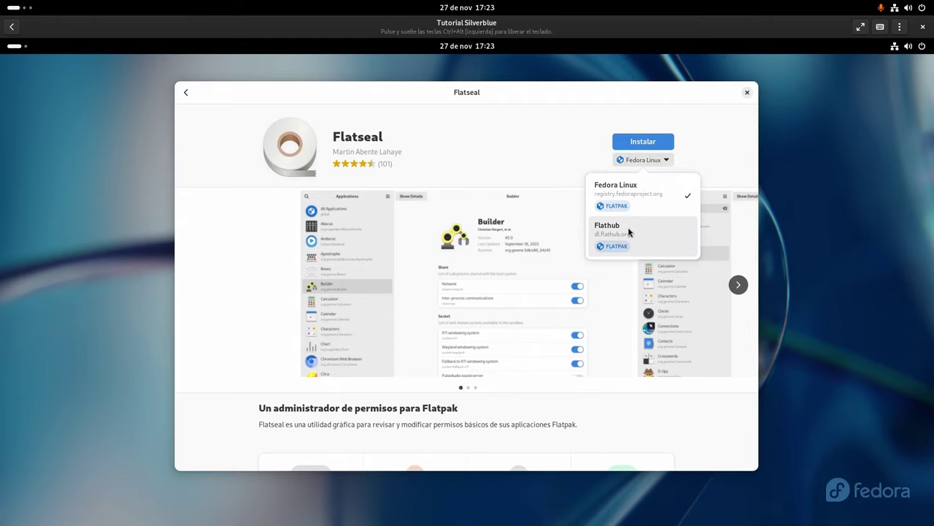
{"action": "left_click", "coordinate": [630, 232]}
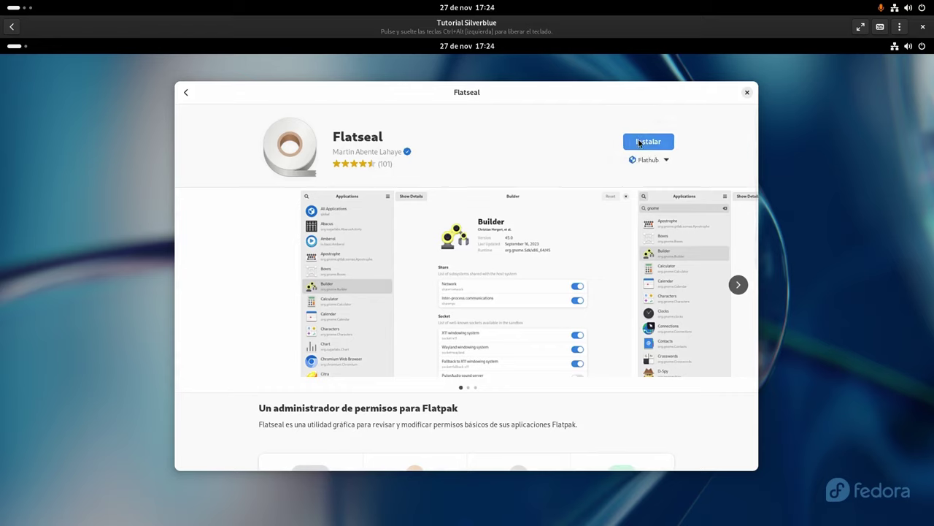
{"action": "left_click", "coordinate": [639, 143]}
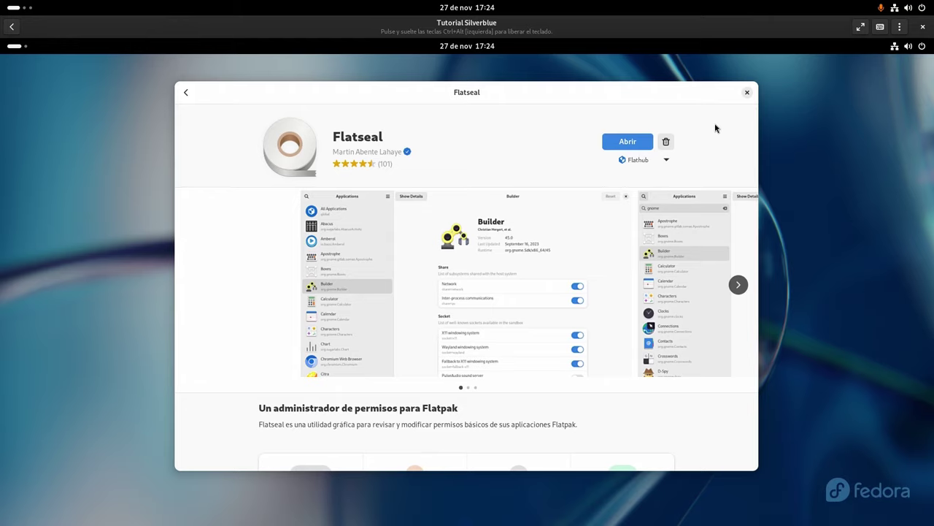
{"action": "left_click", "coordinate": [749, 92]}
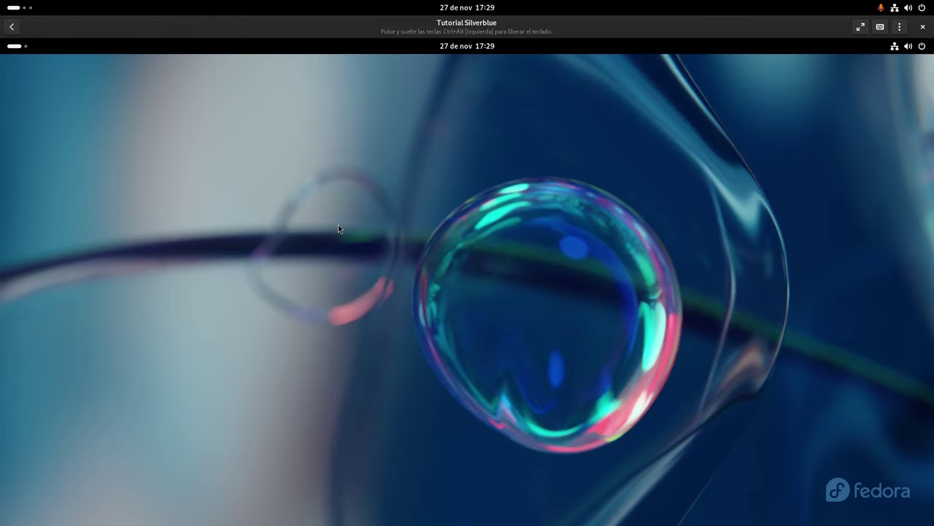
Launch Flatseal in the VM, show Firefox's Socket and Device permissions, and tile the VM left
{"action": "mouse_move", "coordinate": [3, 41]}
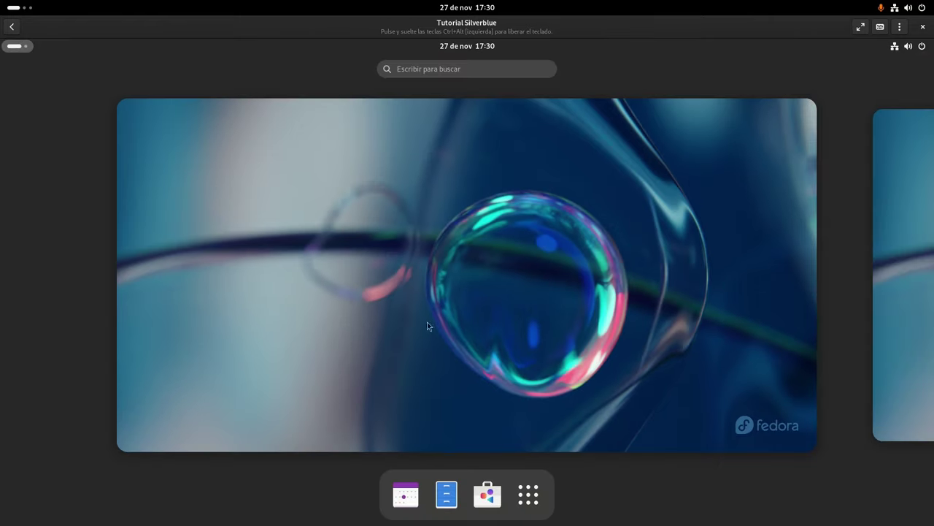
{"action": "left_click", "coordinate": [528, 495]}
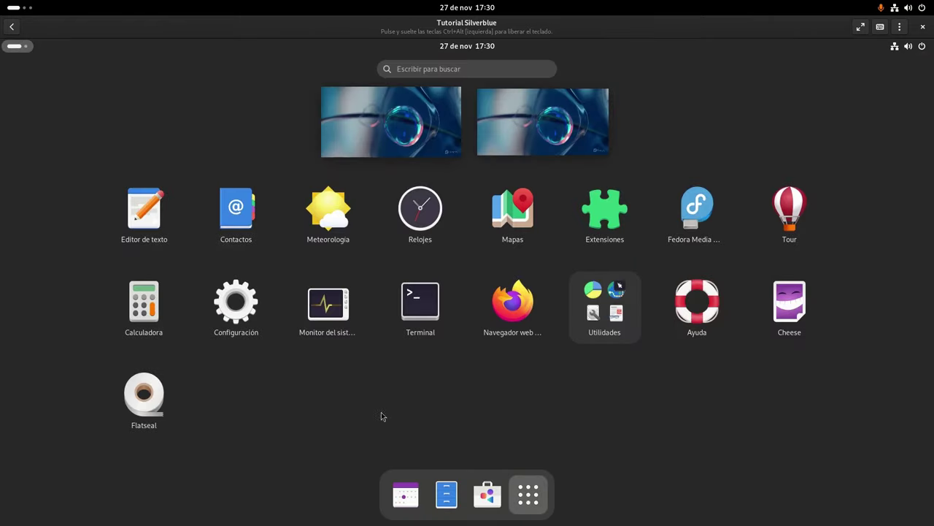
{"action": "left_click", "coordinate": [151, 399]}
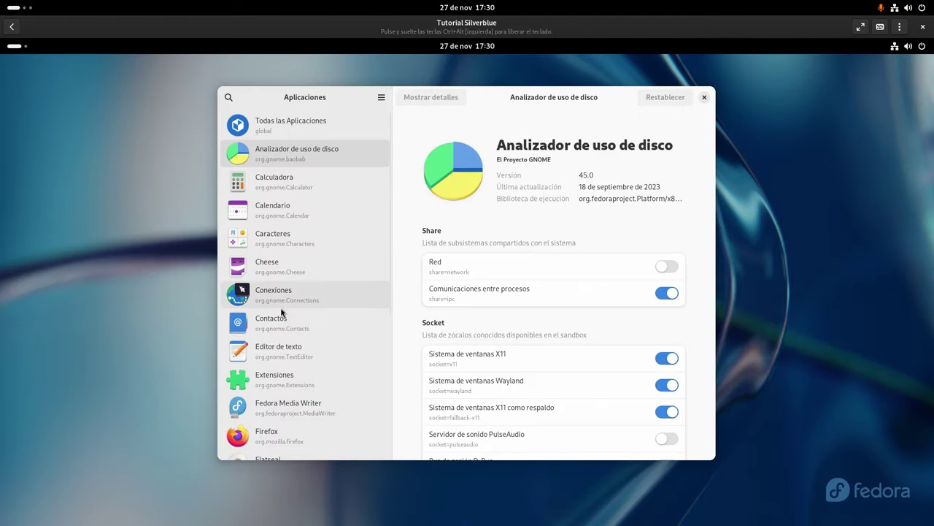
{"action": "left_click", "coordinate": [289, 431]}
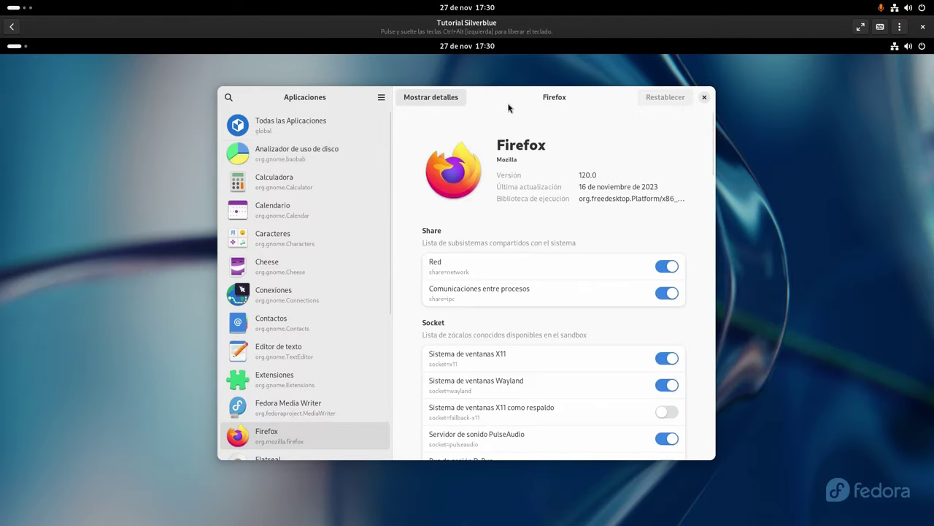
{"action": "left_click_drag", "start_coordinate": [497, 102], "coordinate": [334, 94]}
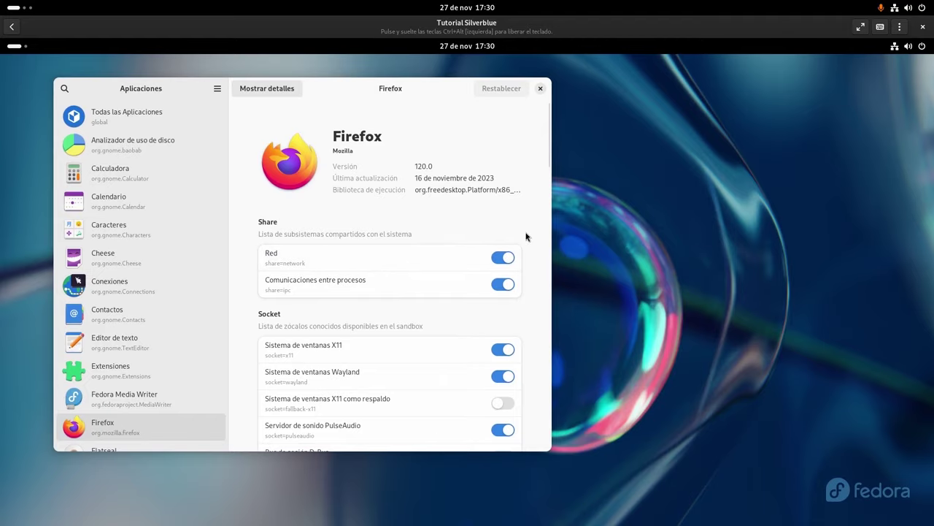
{"action": "scroll", "coordinate": [530, 235], "scroll_direction": "down", "scroll_amount": 5}
{"action": "scroll", "coordinate": [537, 235], "scroll_direction": "down", "scroll_amount": 4}
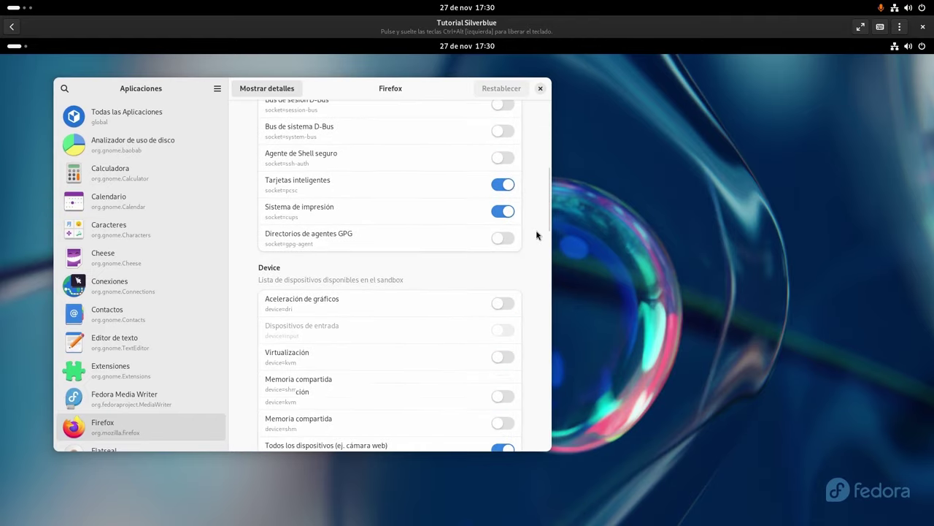
{"action": "left_click_drag", "start_coordinate": [462, 31], "coordinate": [6, 255]}
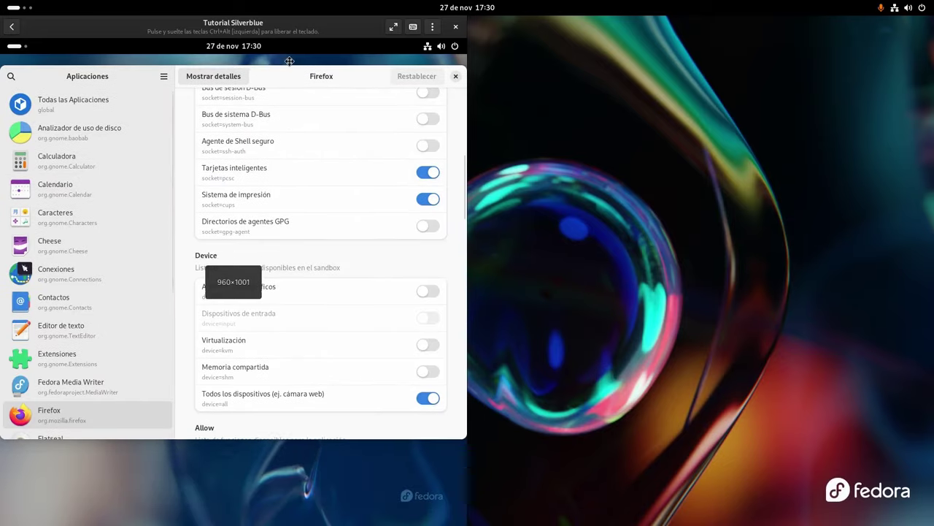
Launch Flatseal on the host and place it on the right half of the screen
{"action": "left_click", "coordinate": [10, 12]}
{"action": "left_click", "coordinate": [735, 495]}
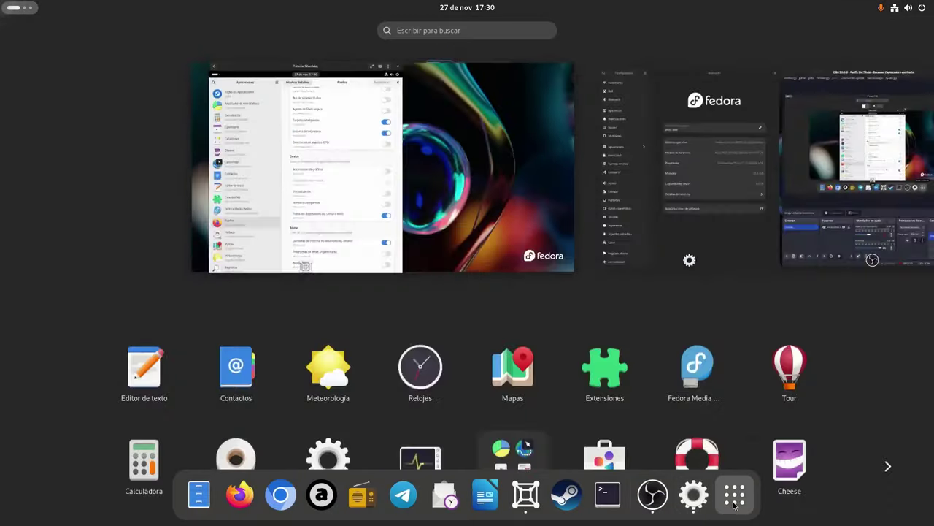
{"action": "scroll", "coordinate": [403, 353], "scroll_direction": "down", "scroll_amount": 1}
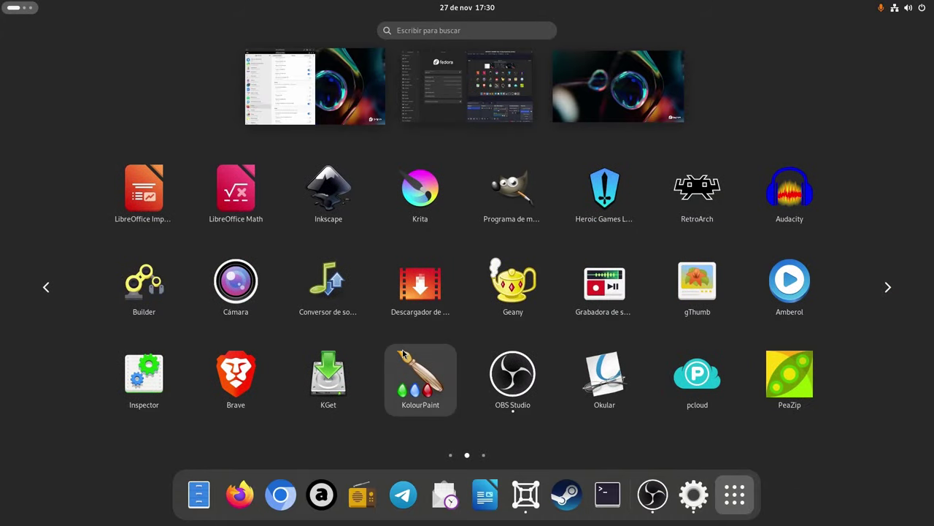
{"action": "scroll", "coordinate": [402, 352], "scroll_direction": "down", "scroll_amount": 1}
{"action": "scroll", "coordinate": [403, 353], "scroll_direction": "up", "scroll_amount": 2}
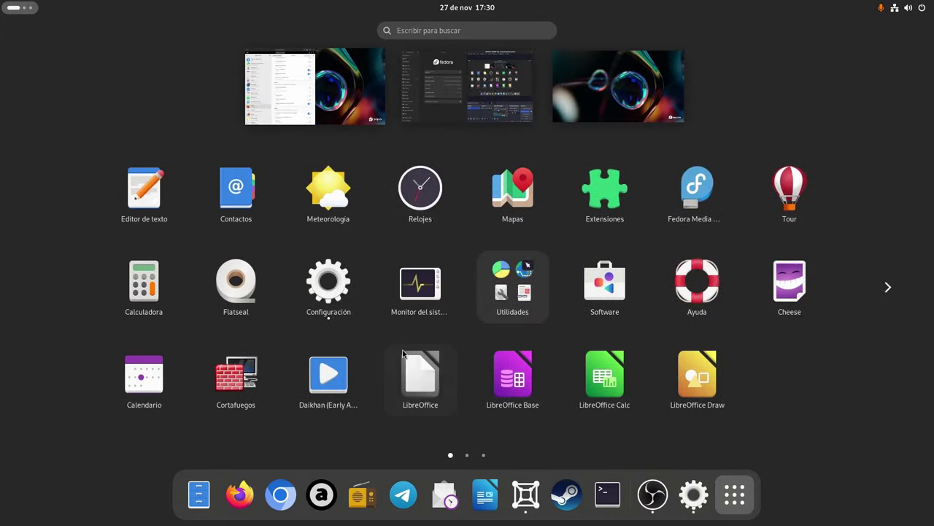
{"action": "left_click", "coordinate": [255, 307]}
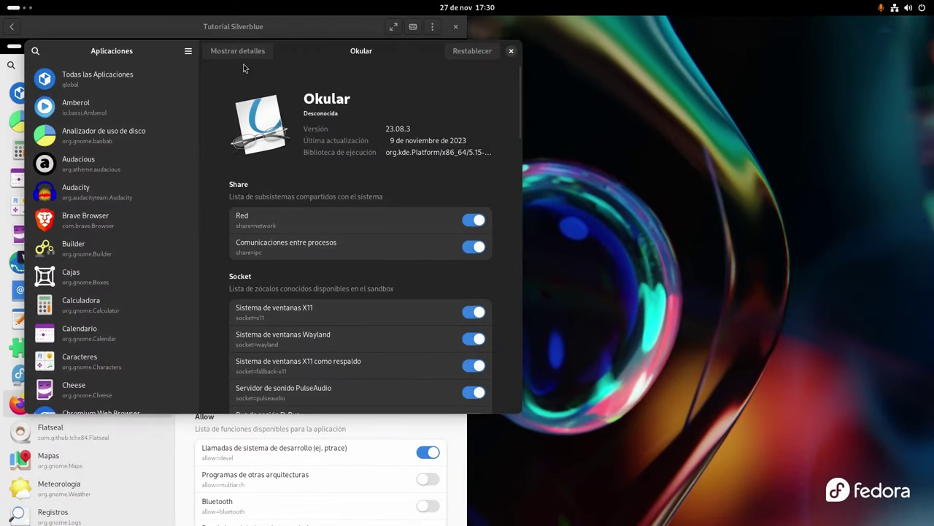
{"action": "left_click_drag", "start_coordinate": [330, 59], "coordinate": [933, 146]}
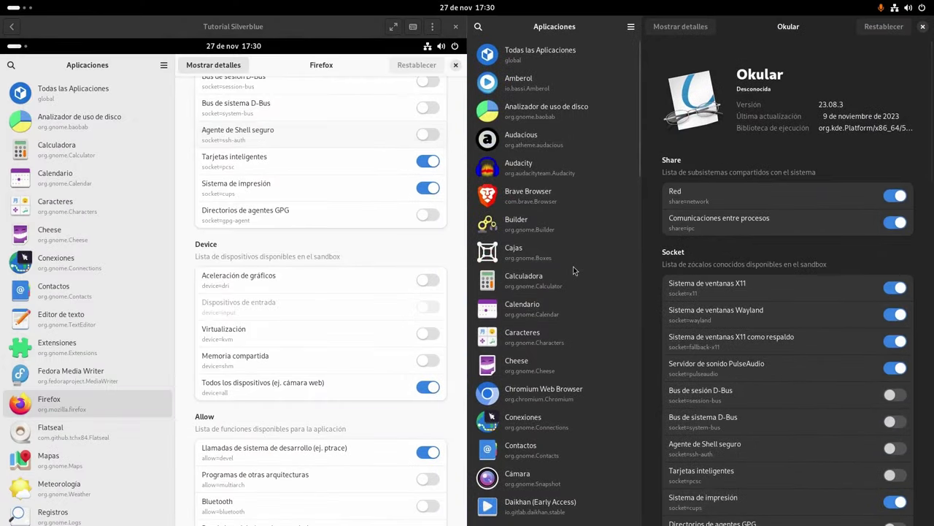
Show Firefox's permissions in the host Flatseal and select the MOZ_ENABLE_WAYLAND=1 value
{"action": "scroll", "coordinate": [573, 266], "scroll_direction": "down", "scroll_amount": 5}
{"action": "scroll", "coordinate": [573, 266], "scroll_direction": "down", "scroll_amount": 2}
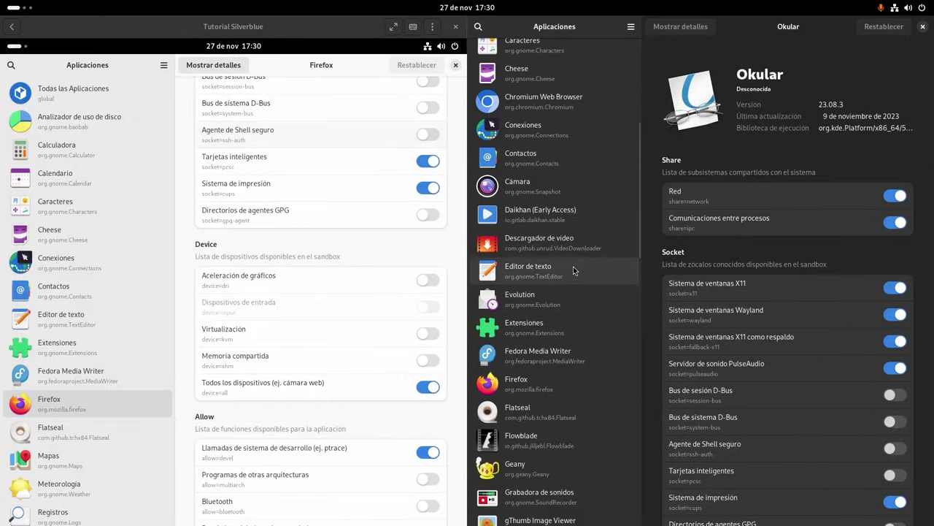
{"action": "left_click", "coordinate": [554, 383]}
{"action": "scroll", "coordinate": [833, 373], "scroll_direction": "down", "scroll_amount": 10}
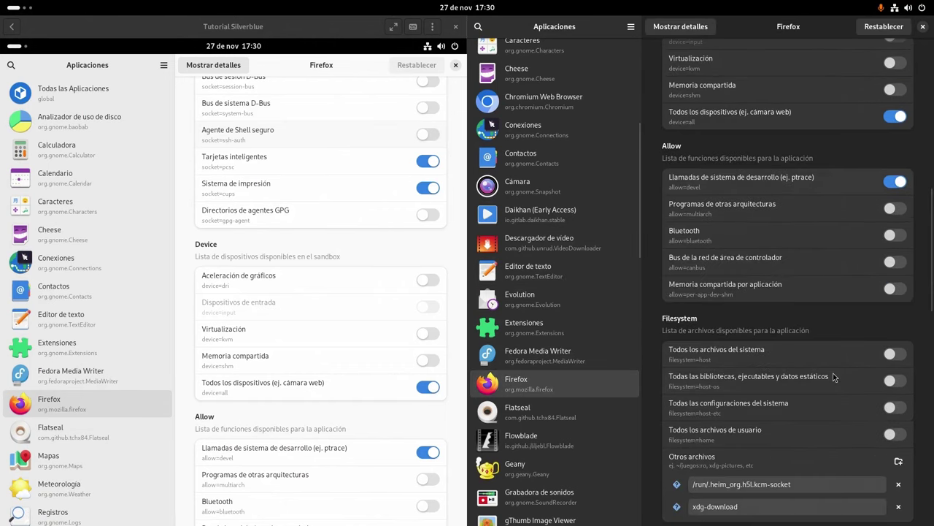
{"action": "scroll", "coordinate": [833, 373], "scroll_direction": "down", "scroll_amount": 15}
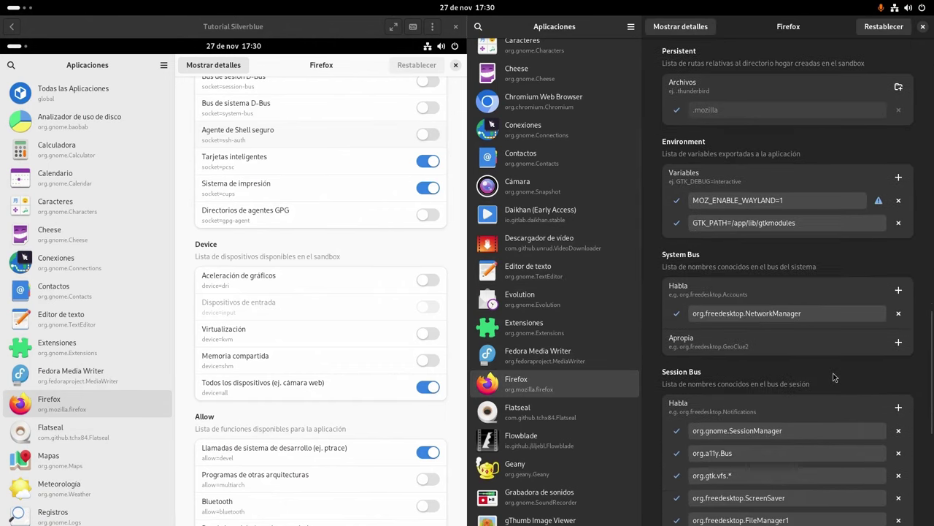
{"action": "scroll", "coordinate": [833, 373], "scroll_direction": "up", "scroll_amount": 5}
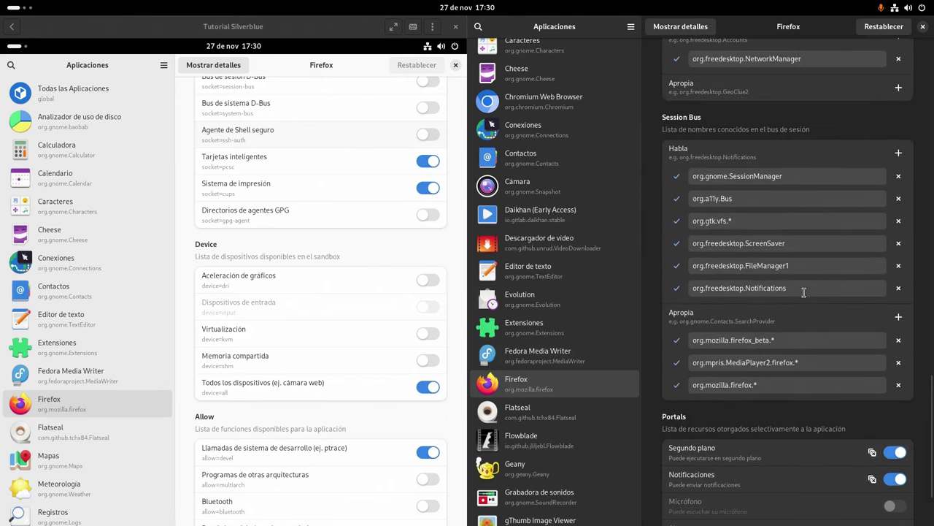
{"action": "scroll", "coordinate": [804, 292], "scroll_direction": "up", "scroll_amount": 4}
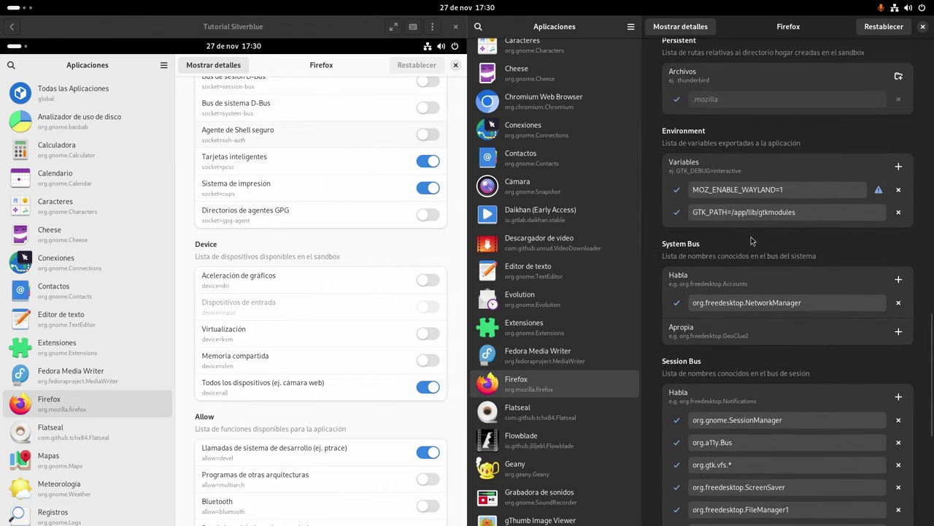
{"action": "left_click_drag", "start_coordinate": [789, 190], "coordinate": [687, 188]}
{"action": "key", "text": "ctrl+c"}
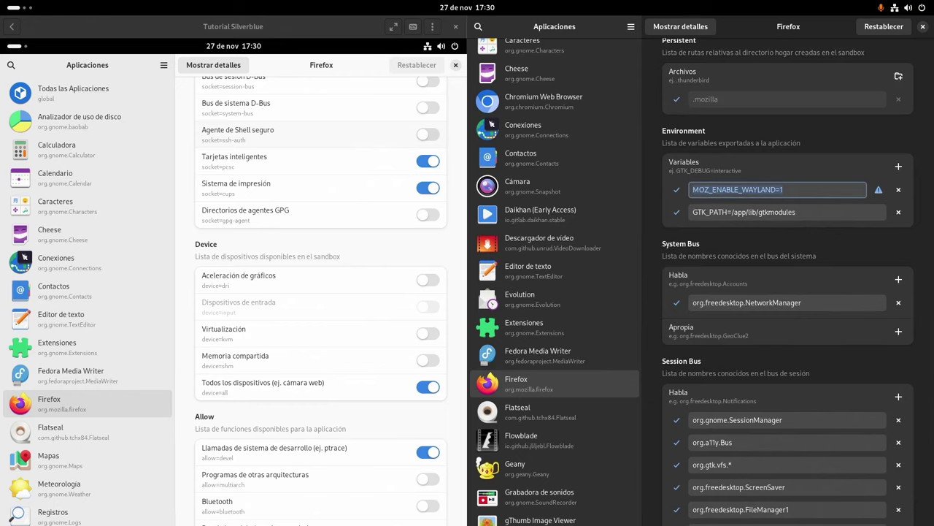
In the VM's Flatseal, add a Firefox environment variable and paste MOZ_ENABLE_WAYLAND=1
{"action": "left_click", "coordinate": [442, 248]}
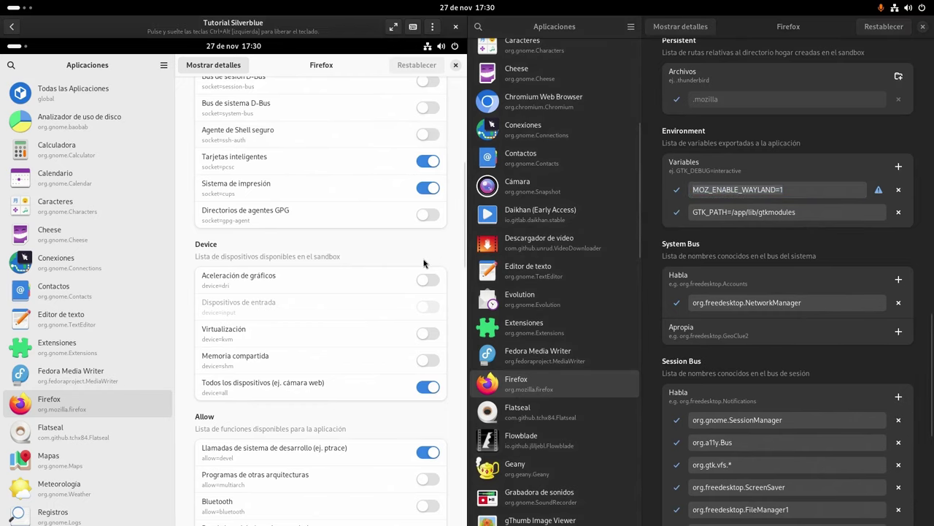
{"action": "scroll", "coordinate": [428, 265], "scroll_direction": "down", "scroll_amount": 10}
{"action": "scroll", "coordinate": [427, 267], "scroll_direction": "down", "scroll_amount": 4}
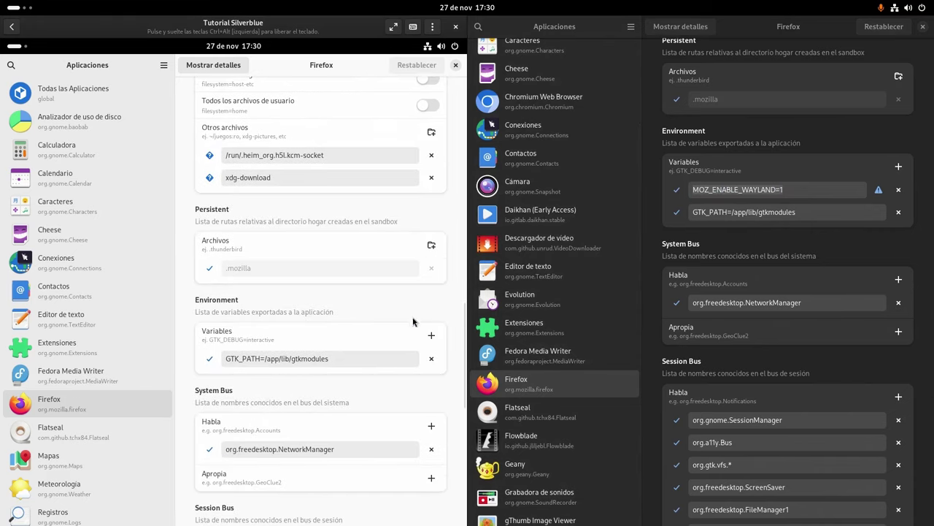
{"action": "left_click", "coordinate": [431, 335]}
{"action": "left_click", "coordinate": [347, 364]}
{"action": "key", "text": "ctrl+v"}
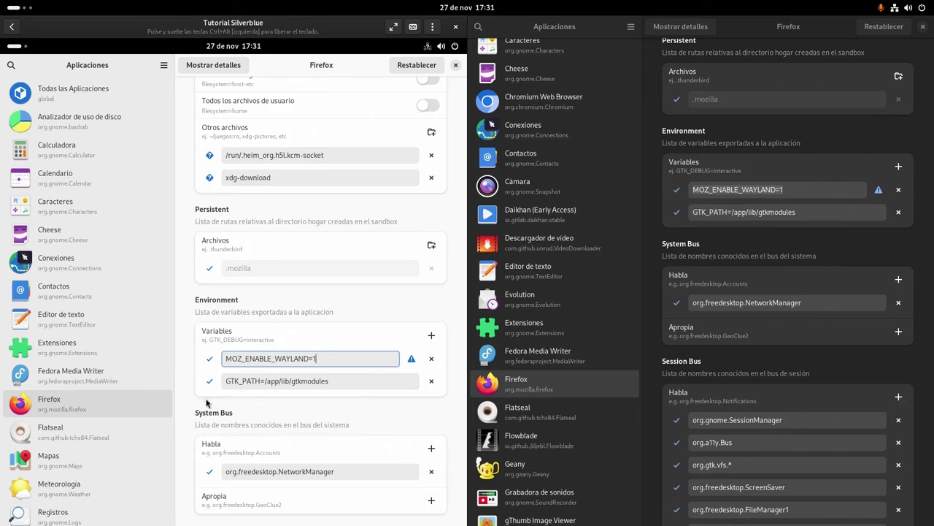
{"action": "scroll", "coordinate": [764, 365], "scroll_direction": "up", "scroll_amount": 5}
{"action": "scroll", "coordinate": [764, 365], "scroll_direction": "up", "scroll_amount": 10}
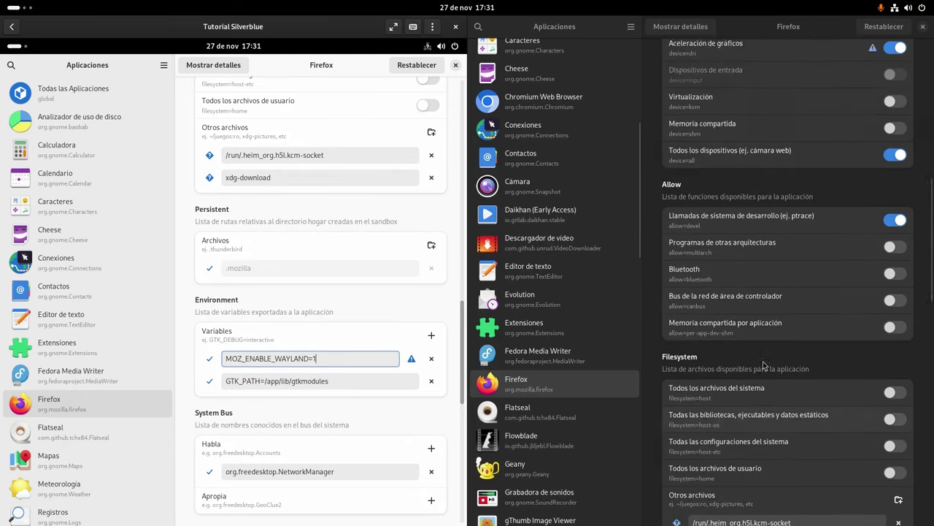
{"action": "scroll", "coordinate": [340, 292], "scroll_direction": "up", "scroll_amount": 1}
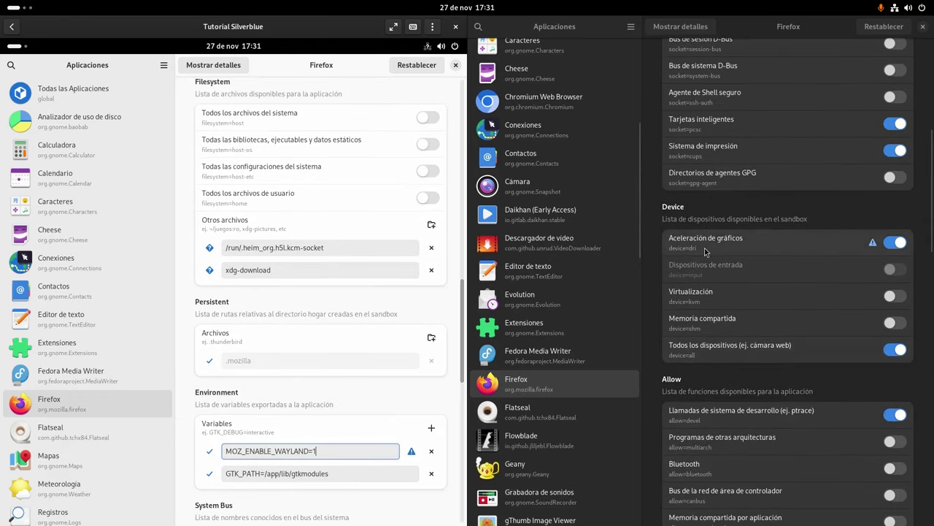
{"action": "scroll", "coordinate": [340, 328], "scroll_direction": "up", "scroll_amount": 10}
{"action": "scroll", "coordinate": [340, 333], "scroll_direction": "up", "scroll_amount": 6}
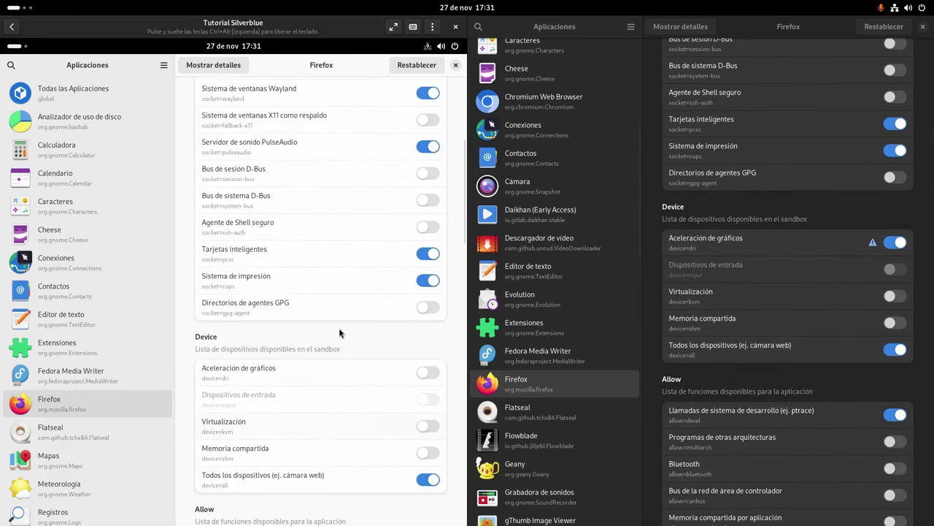
{"action": "left_click", "coordinate": [431, 374]}
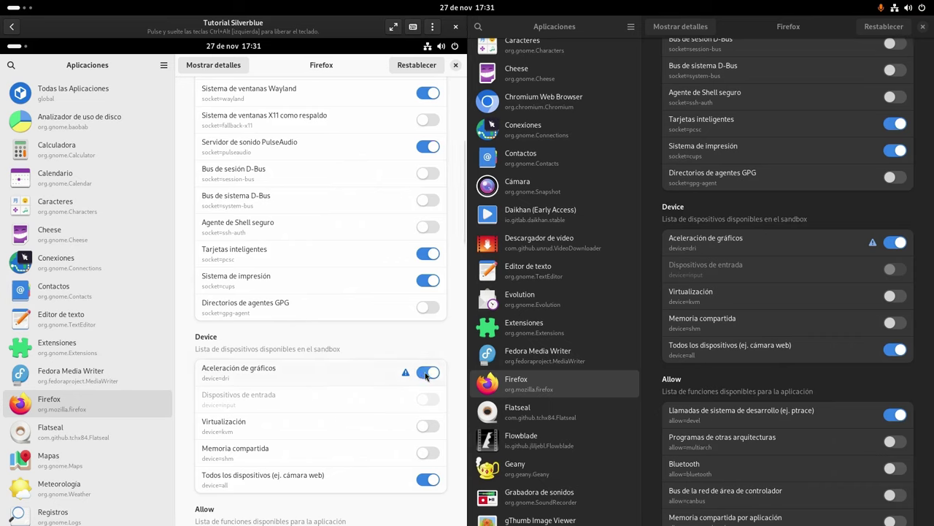
{"action": "left_click", "coordinate": [428, 373]}
{"action": "scroll", "coordinate": [453, 333], "scroll_direction": "down", "scroll_amount": 1}
{"action": "scroll", "coordinate": [453, 333], "scroll_direction": "up", "scroll_amount": 4}
{"action": "scroll", "coordinate": [452, 333], "scroll_direction": "down", "scroll_amount": 6}
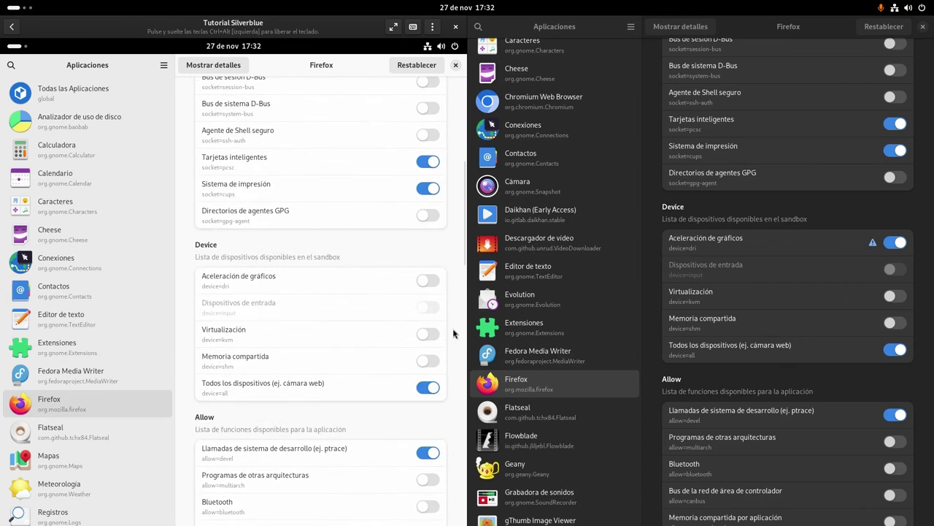
{"action": "scroll", "coordinate": [453, 333], "scroll_direction": "up", "scroll_amount": 6}
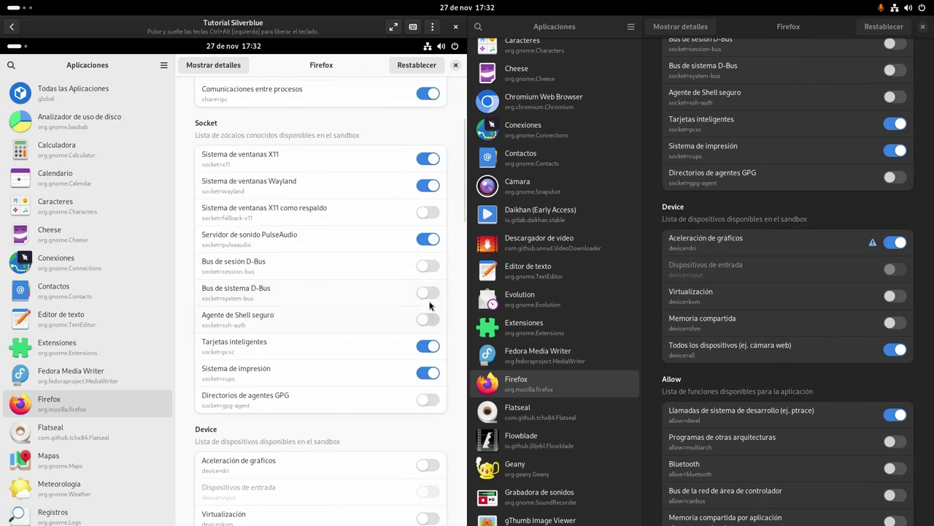
Close the Flatseal windows on the host and inside the VM
{"action": "left_click", "coordinate": [925, 30]}
{"action": "key", "text": "super"}
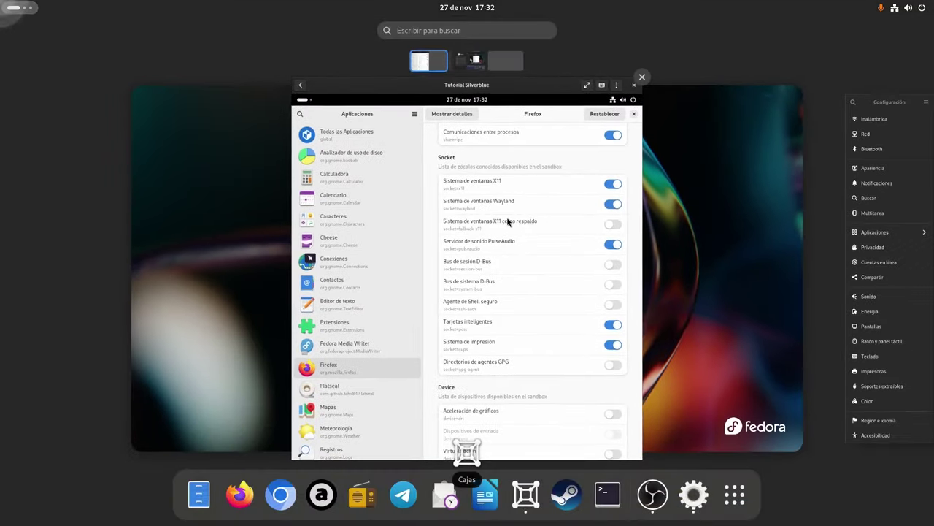
{"action": "left_click", "coordinate": [467, 448]}
{"action": "left_click", "coordinate": [457, 66]}
Open a host terminal, maximize it and enlarge its text
{"action": "key", "text": "super"}
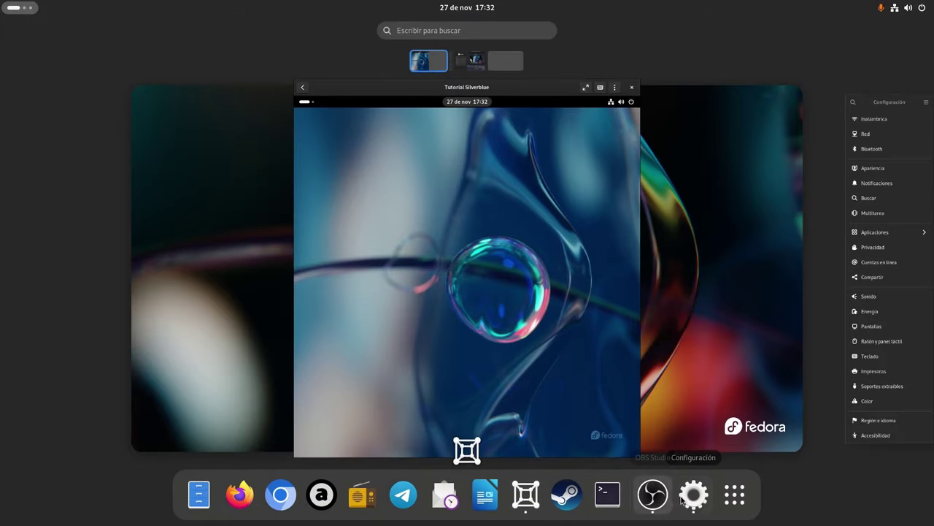
{"action": "left_click", "coordinate": [735, 496]}
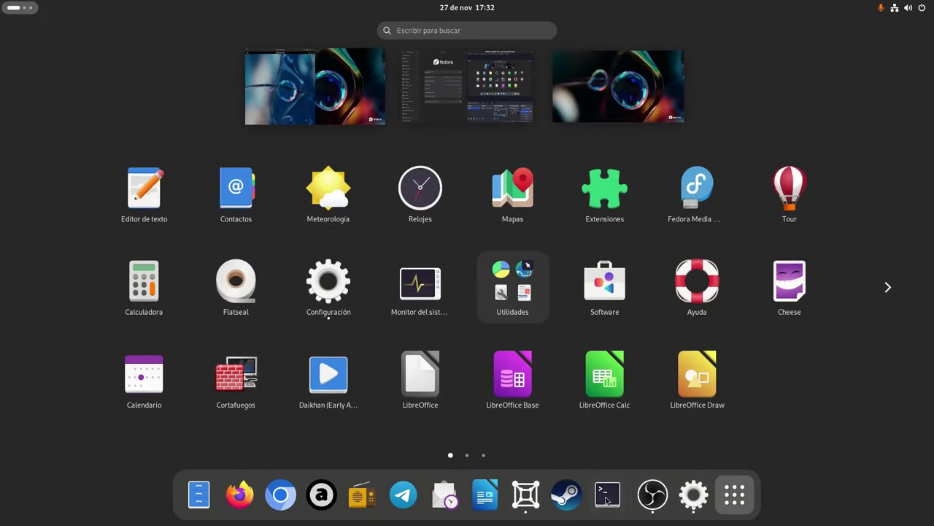
{"action": "key", "text": "super"}
{"action": "left_click_drag", "start_coordinate": [660, 27], "coordinate": [372, 3]}
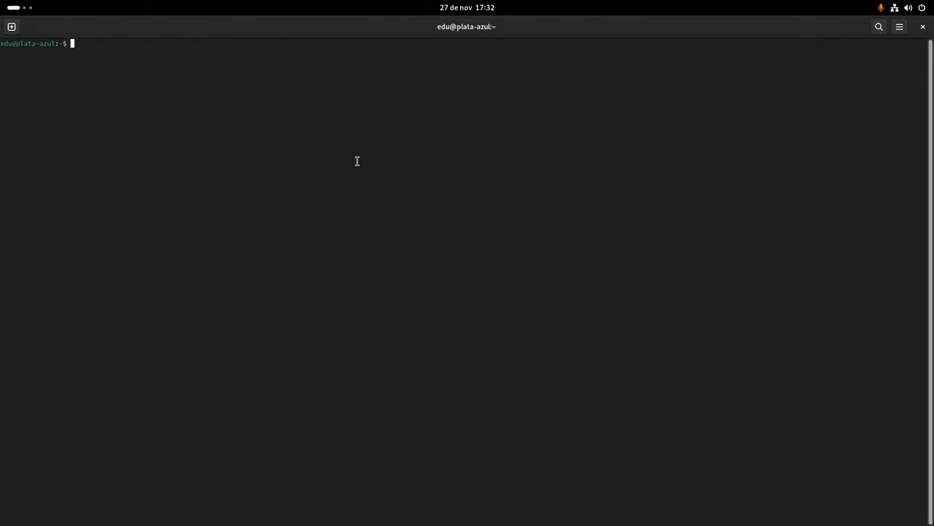
{"action": "key", "text": "ctrl+plus"}
{"action": "key", "text": "ctrl+plus"}
{"action": "key", "text": "ctrl+plus"}
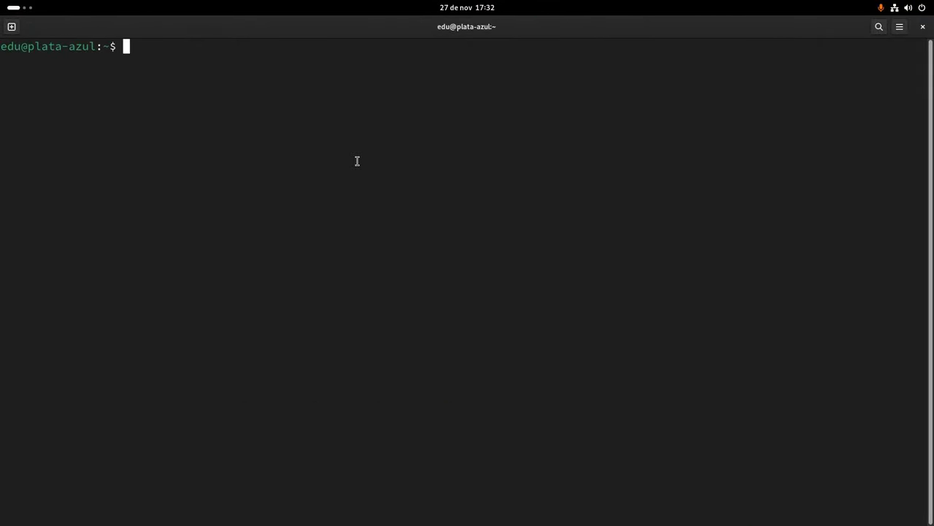
Run 'flatpak list | grep ffmpeg' and copy the org.freedesktop.Platform.ffmpeg-full runtime ID
{"action": "type", "text": "fp"}
{"action": "key", "text": "BackSpace"}
{"action": "key", "text": "BackSpace"}
{"action": "type", "text": "flatpak list | g"}
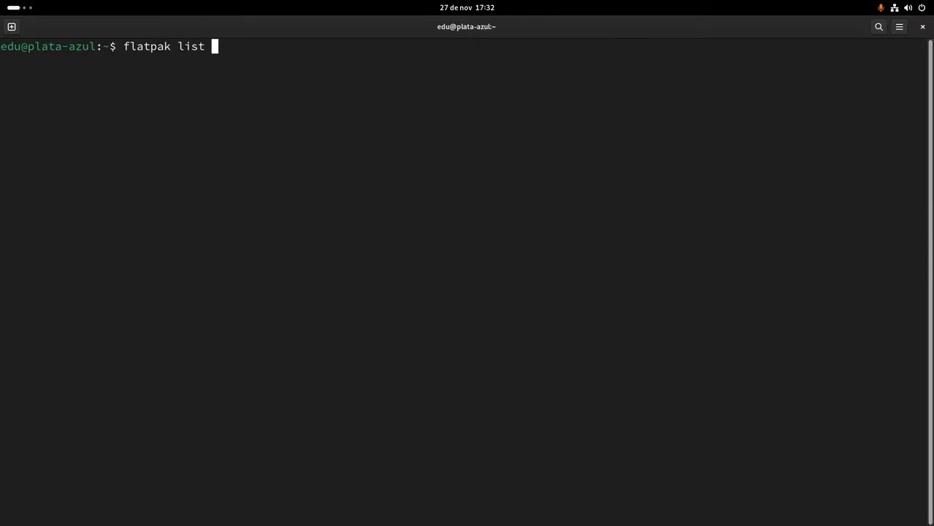
{"action": "type", "text": "rep ffmpeg"}
{"action": "key", "text": "Return"}
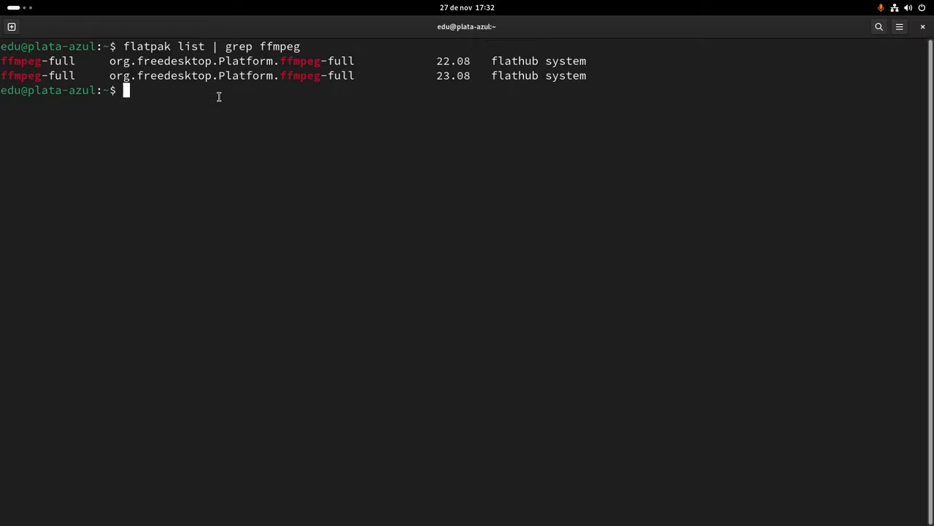
{"action": "left_click_drag", "start_coordinate": [110, 62], "coordinate": [354, 61]}
{"action": "right_click", "coordinate": [340, 63]}
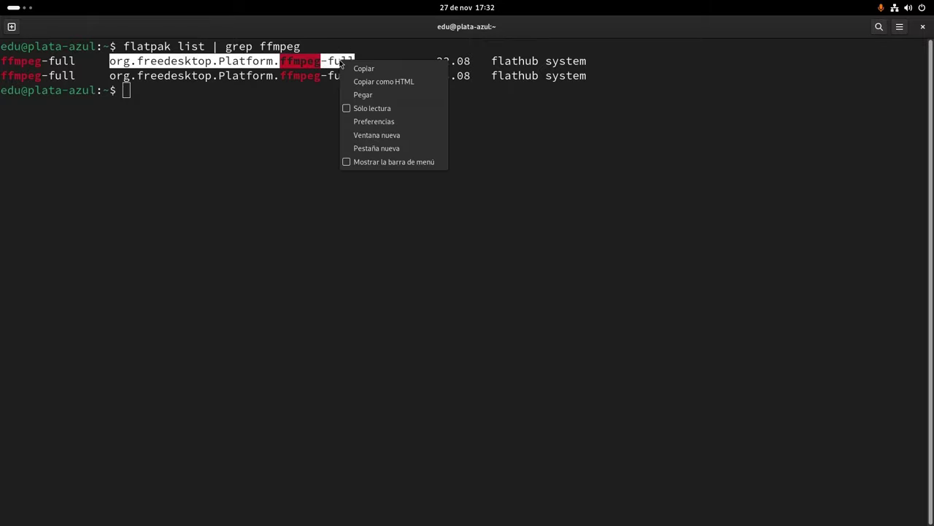
{"action": "left_click", "coordinate": [353, 67]}
{"action": "key", "text": "super"}
Maximize the VM window and pin Firefox to the guest's dash
{"action": "left_click", "coordinate": [181, 162]}
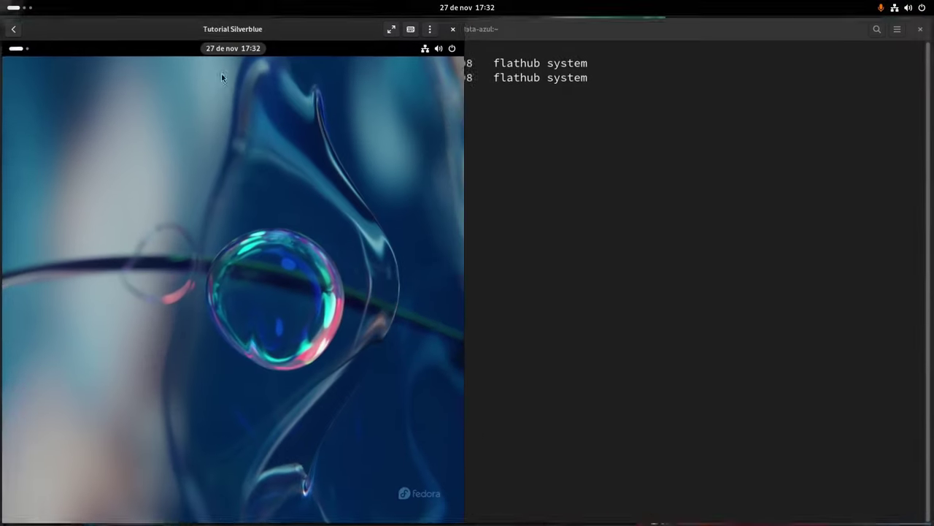
{"action": "double_click", "coordinate": [205, 27]}
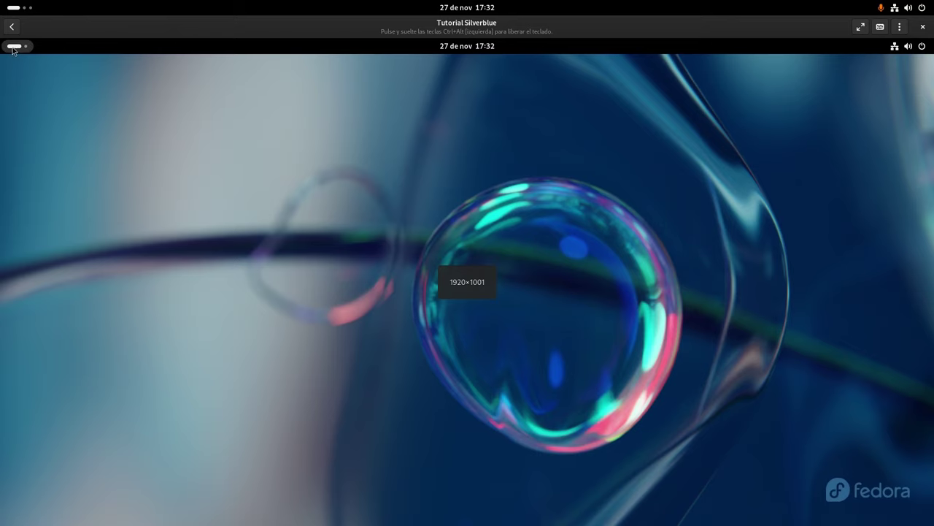
{"action": "left_click", "coordinate": [13, 48]}
{"action": "left_click", "coordinate": [530, 498]}
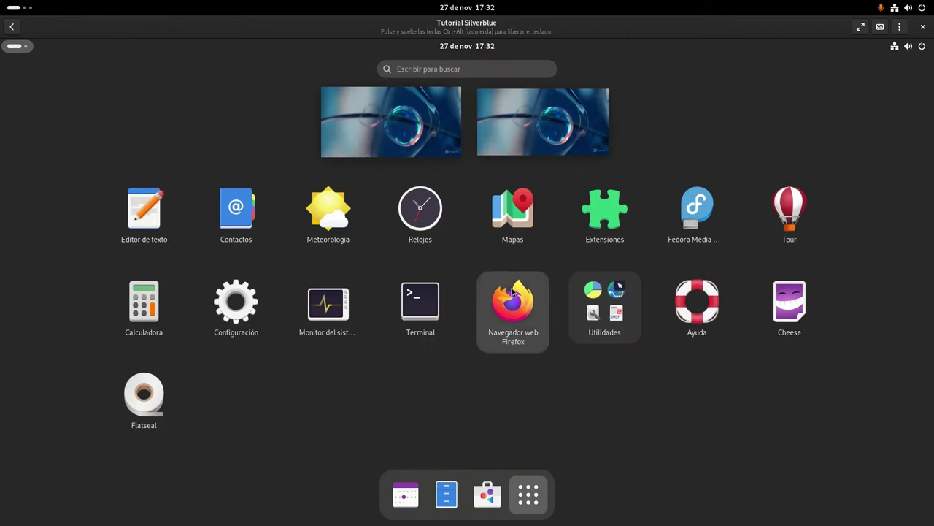
{"action": "left_click_drag", "start_coordinate": [512, 302], "coordinate": [391, 503]}
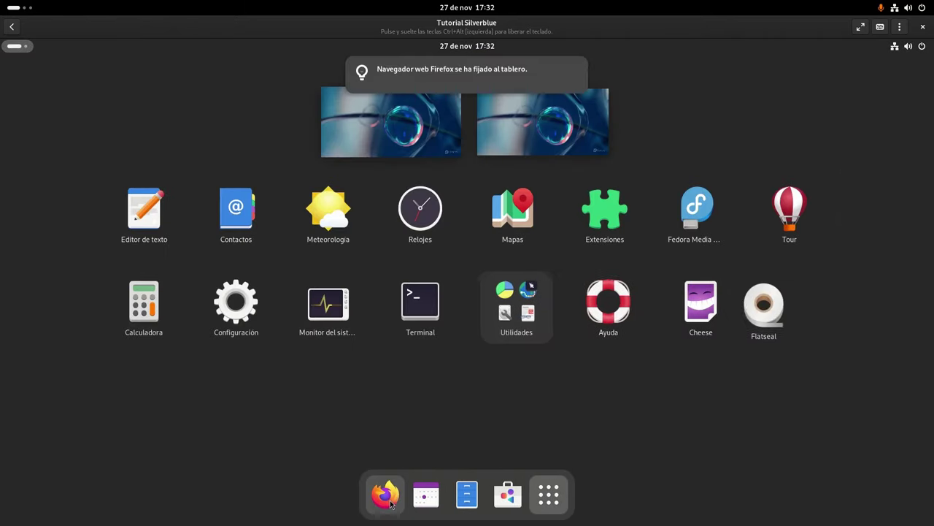
In a maximized guest terminal, paste the ffmpeg-full runtime ID prefixed with 'flatpak install'
{"action": "left_click", "coordinate": [420, 303]}
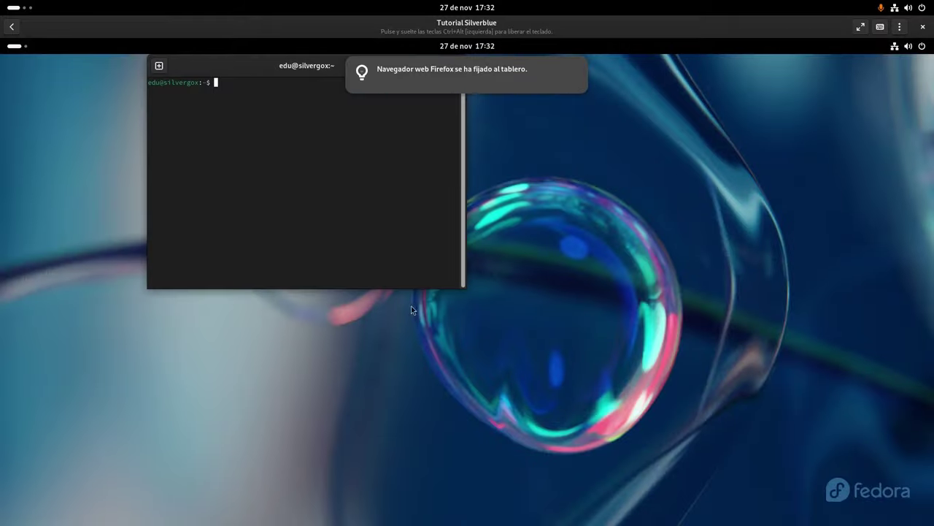
{"action": "double_click", "coordinate": [263, 76]}
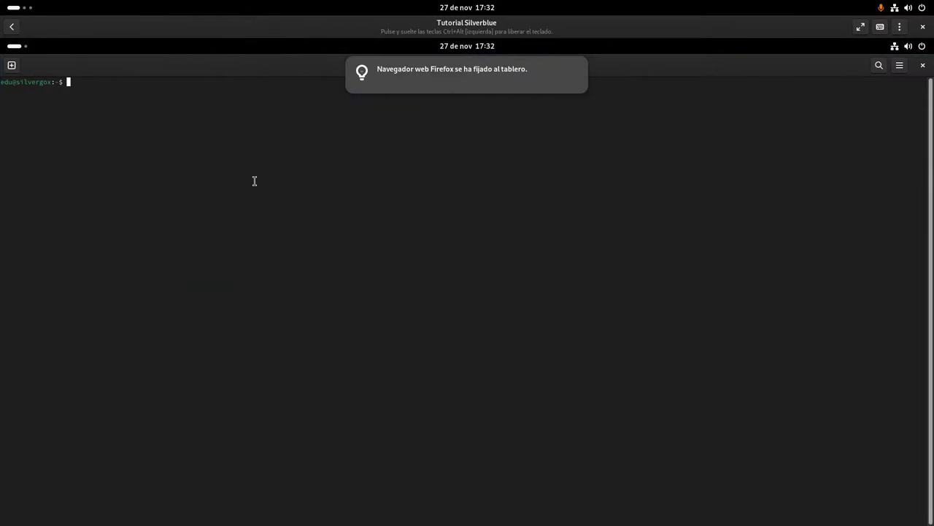
{"action": "key", "text": "ctrl+plus"}
{"action": "key", "text": "ctrl+plus"}
{"action": "key", "text": "ctrl+plus"}
{"action": "key", "text": "ctrl+plus"}
{"action": "key", "text": "ctrl+plus"}
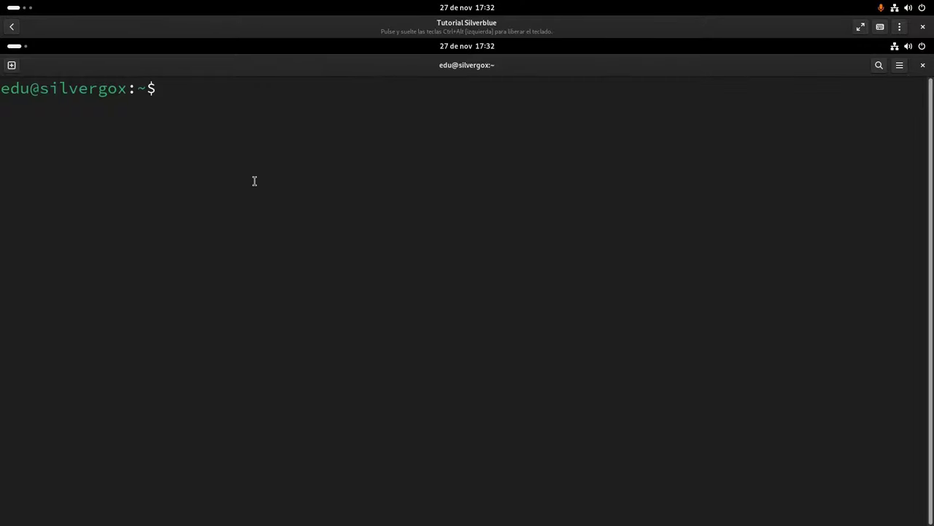
{"action": "key", "text": "ctrl+minus"}
{"action": "right_click", "coordinate": [254, 182]}
{"action": "key", "text": "Down"}
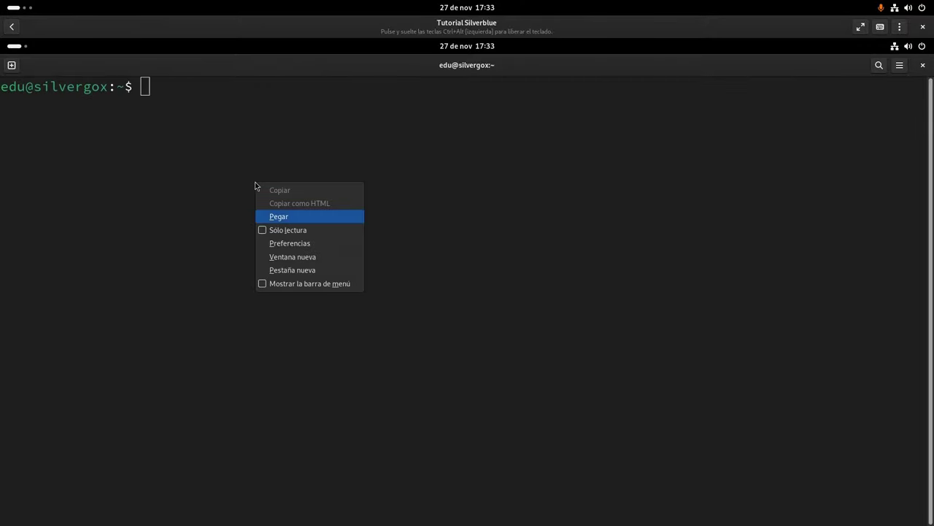
{"action": "key", "text": "Return"}
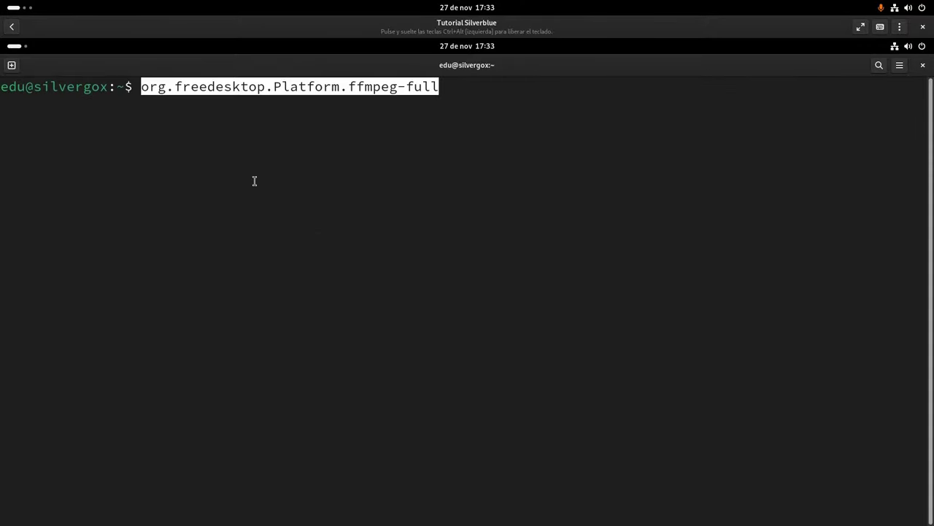
{"action": "key", "text": "Left"}
{"action": "key", "text": "Left"}
{"action": "key", "text": "Left"}
{"action": "key", "text": "Left"}
{"action": "key", "text": "Left"}
{"action": "key", "text": "Left"}
{"action": "key", "text": "Left"}
{"action": "key", "text": "Left"}
{"action": "key", "text": "Left"}
{"action": "key", "text": "Left"}
{"action": "key", "text": "Left"}
{"action": "key", "text": "Left"}
{"action": "key", "text": "Left"}
{"action": "key", "text": "Left"}
{"action": "key", "text": "Left"}
{"action": "key", "text": "Left"}
{"action": "key", "text": "Left"}
{"action": "key", "text": "Left"}
{"action": "key", "text": "Left"}
{"action": "key", "text": "Left"}
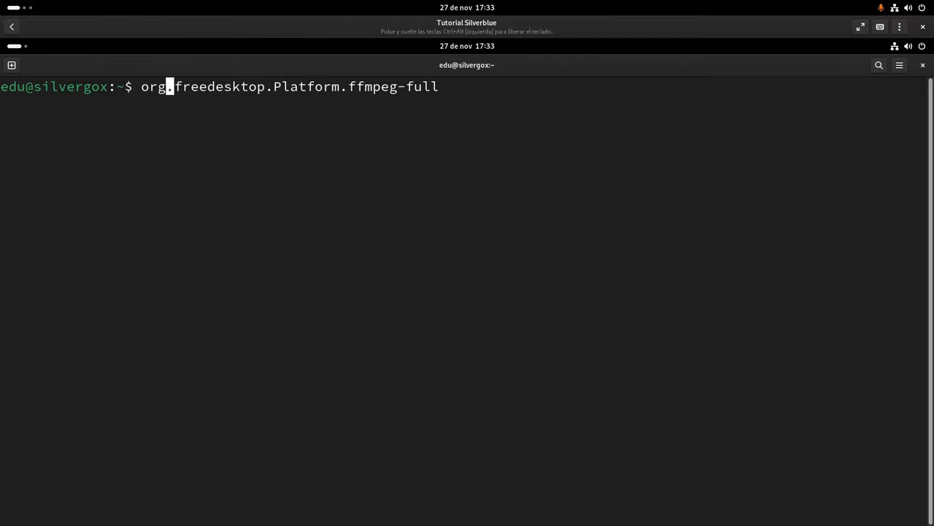
{"action": "type", "text": "flatpa"}
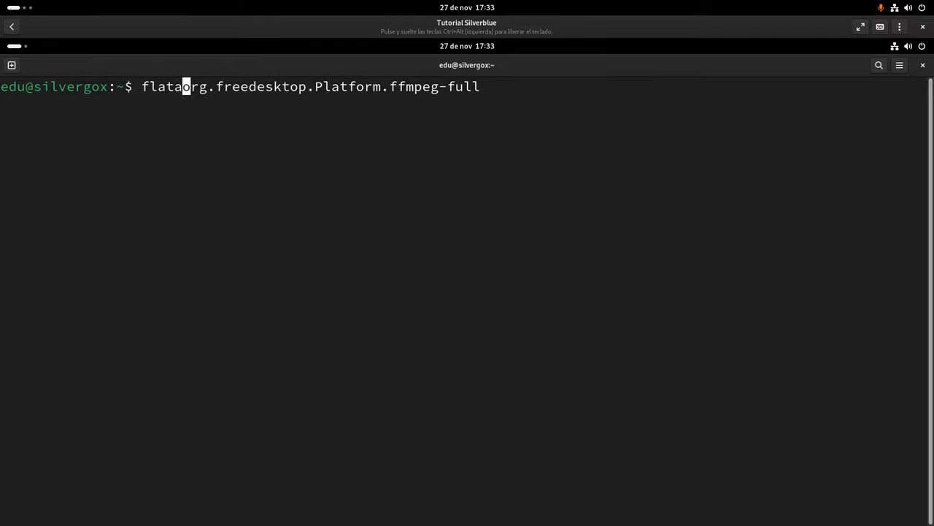
{"action": "type", "text": "k install"}
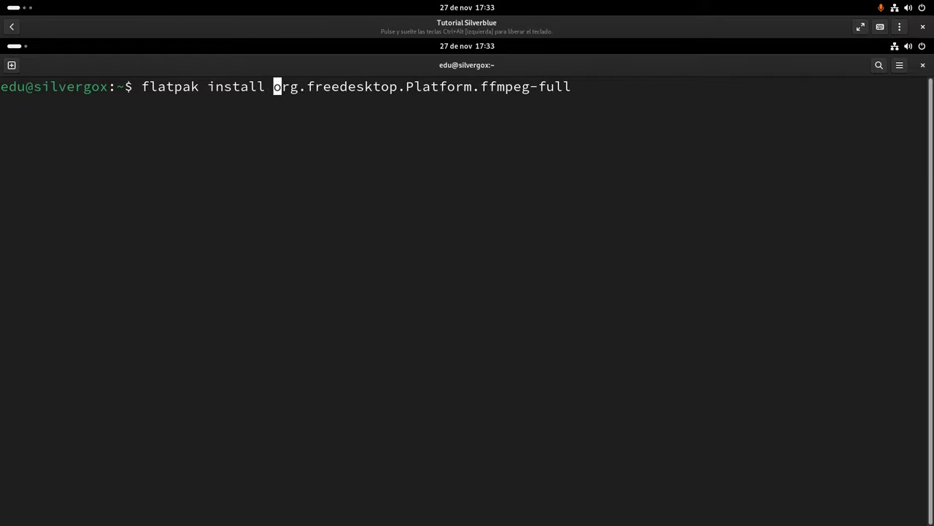
Run the flatpak install, choosing option 1 to install the 22.08 ffmpeg-full runtime
{"action": "key", "text": "Right"}
{"action": "key", "text": "Right"}
{"action": "key", "text": "Right"}
{"action": "key", "text": "Right"}
{"action": "key", "text": "Right"}
{"action": "key", "text": "Right"}
{"action": "key", "text": "Right"}
{"action": "key", "text": "Right"}
{"action": "key", "text": "Right"}
{"action": "key", "text": "Right"}
{"action": "key", "text": "Right"}
{"action": "key", "text": "Right"}
{"action": "key", "text": "Right"}
{"action": "key", "text": "Right"}
{"action": "key", "text": "Right"}
{"action": "key", "text": "Right"}
{"action": "key", "text": "Right"}
{"action": "key", "text": "Right"}
{"action": "key", "text": "Right"}
{"action": "key", "text": "Right"}
{"action": "key", "text": "Right"}
{"action": "key", "text": "Right"}
{"action": "key", "text": "Right"}
{"action": "key", "text": "Right"}
{"action": "key", "text": "Right"}
{"action": "key", "text": "Right"}
{"action": "key", "text": "Right"}
{"action": "key", "text": "Right"}
{"action": "key", "text": "Right"}
{"action": "key", "text": "Right"}
{"action": "key", "text": "Right"}
{"action": "key", "text": "Right"}
{"action": "key", "text": "Right"}
{"action": "key", "text": "Right"}
{"action": "key", "text": "Right"}
{"action": "key", "text": "Right"}
{"action": "key", "text": "Return"}
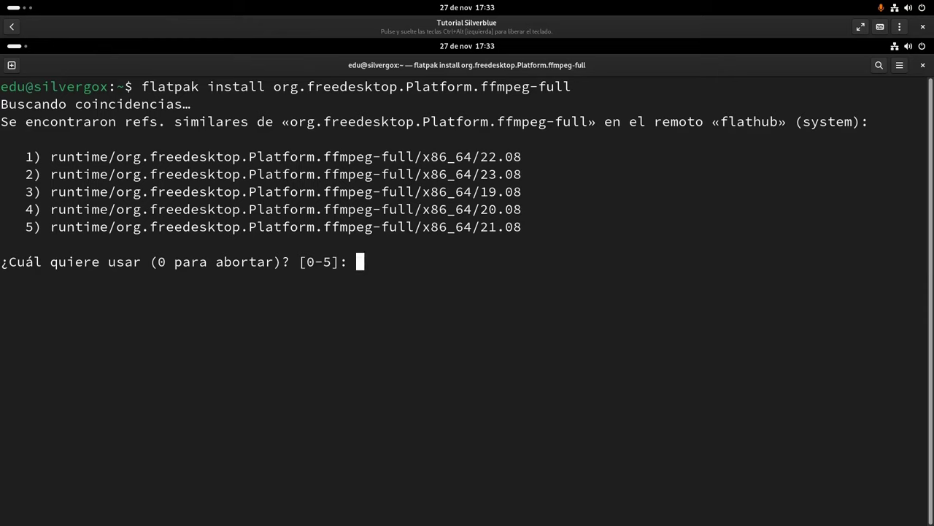
{"action": "type", "text": "1"}
{"action": "key", "text": "Return"}
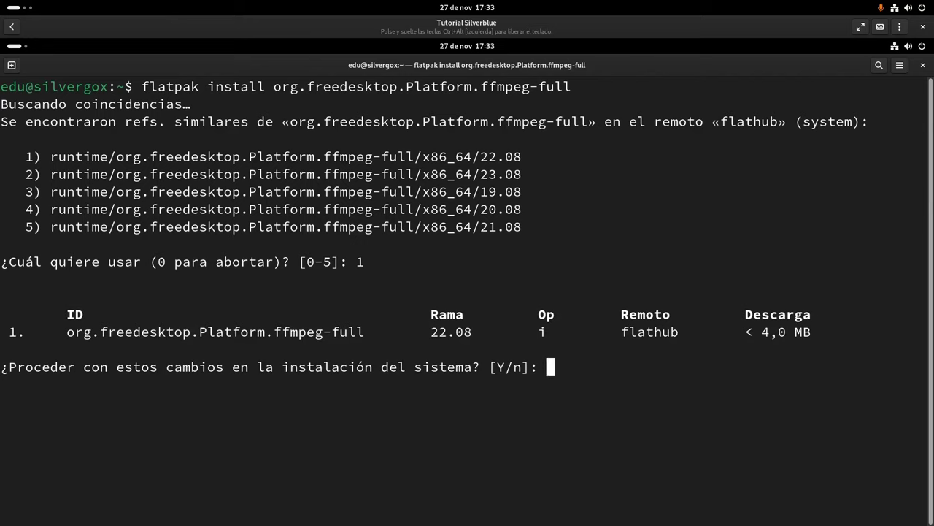
{"action": "type", "text": "y"}
{"action": "key", "text": "Return"}
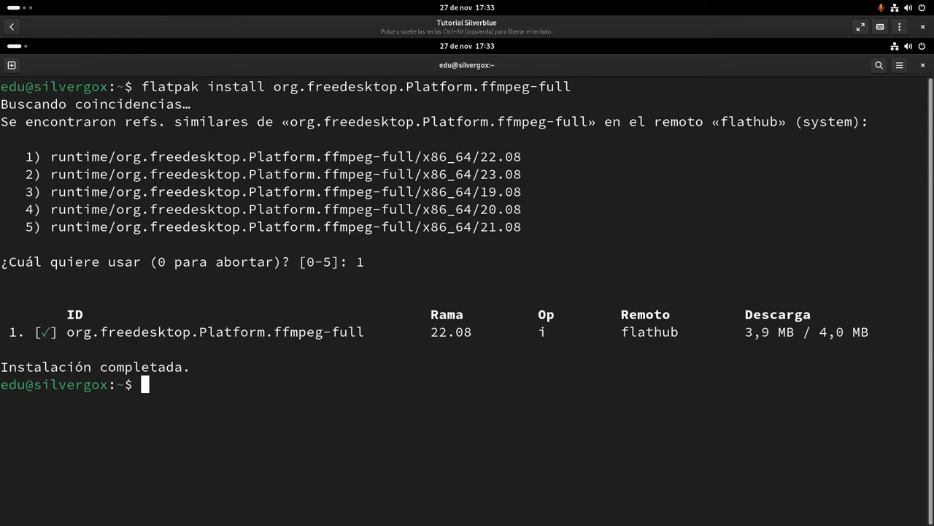
Clear the terminal, rerun the install choosing option 2 for 23.08, then exit the terminal
{"action": "type", "text": "clear"}
{"action": "key", "text": "Return"}
{"action": "key", "text": "Up"}
{"action": "key", "text": "Up"}
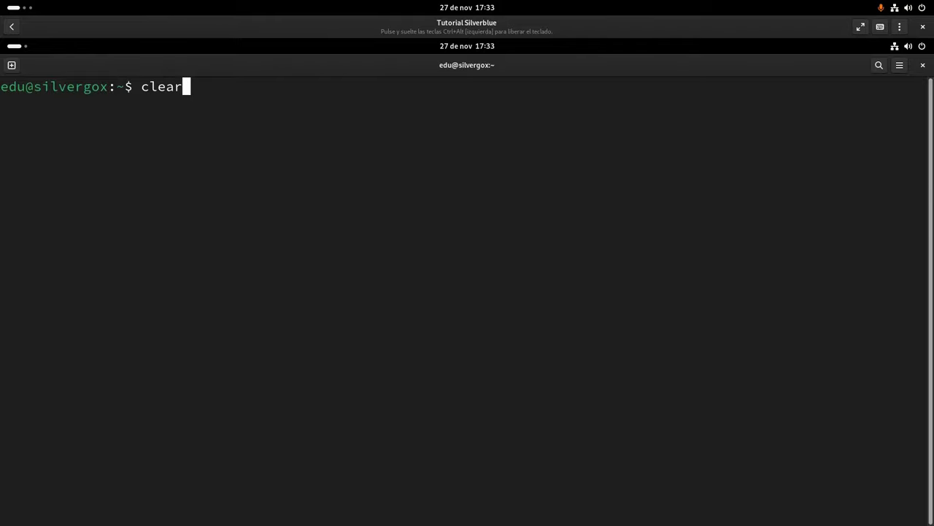
{"action": "key", "text": "Return"}
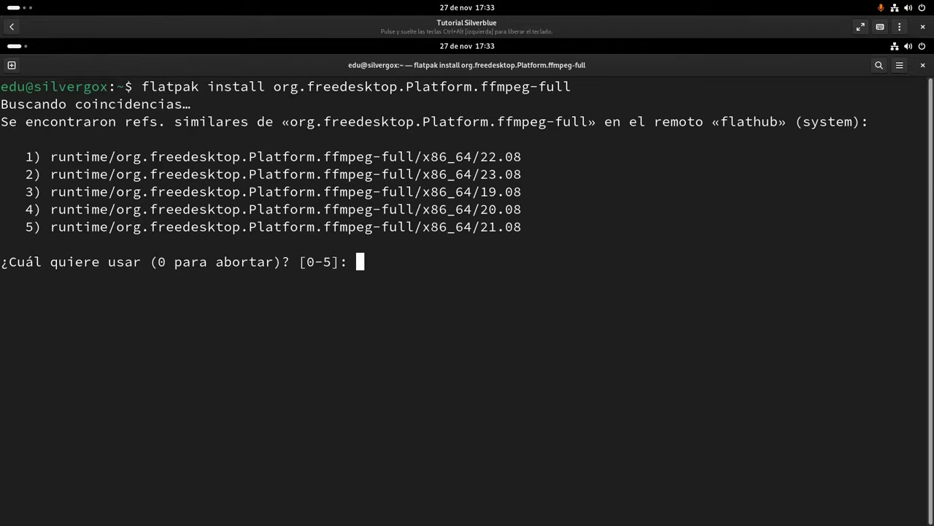
{"action": "type", "text": "2"}
{"action": "key", "text": "Return"}
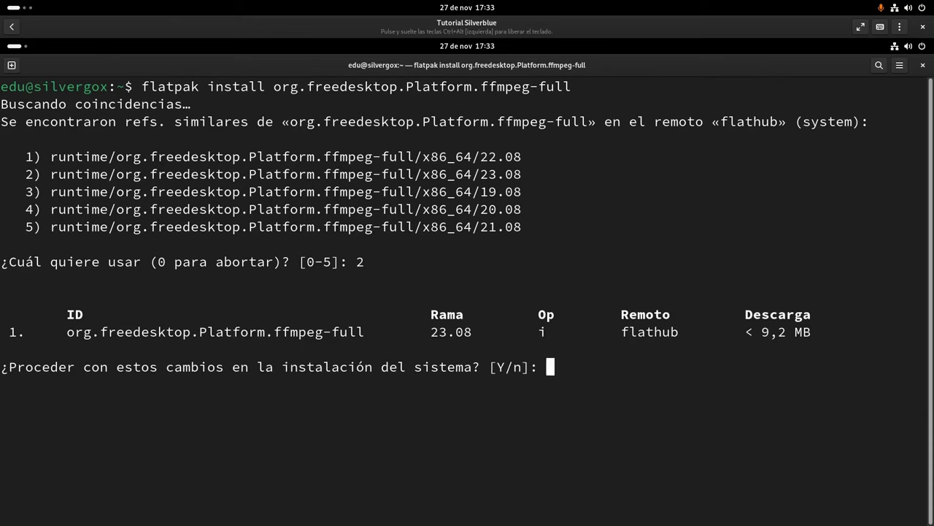
{"action": "type", "text": "y"}
{"action": "key", "text": "Return"}
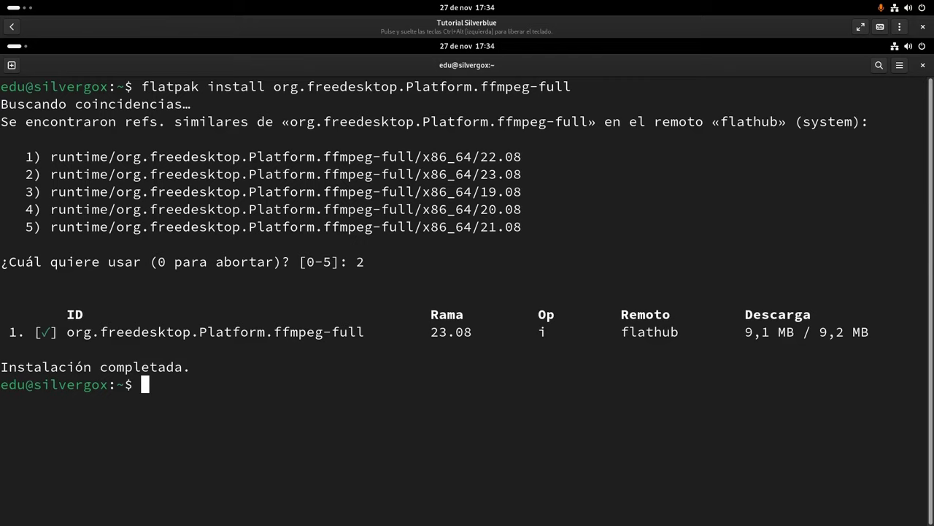
{"action": "type", "text": "exit"}
{"action": "key", "text": "Return"}
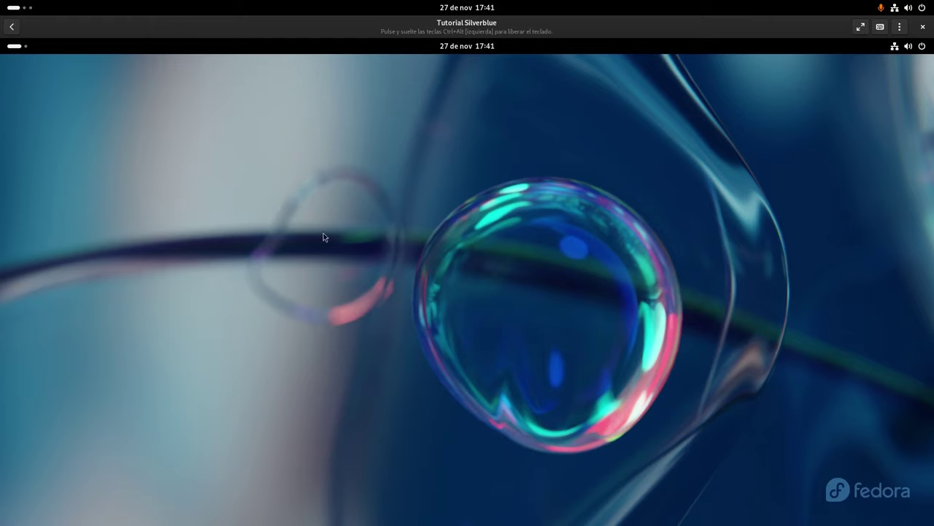
Review the guest's Energía settings (Balanceado, screen off after 5 minutes), then close Configuración
{"action": "left_click", "coordinate": [23, 48]}
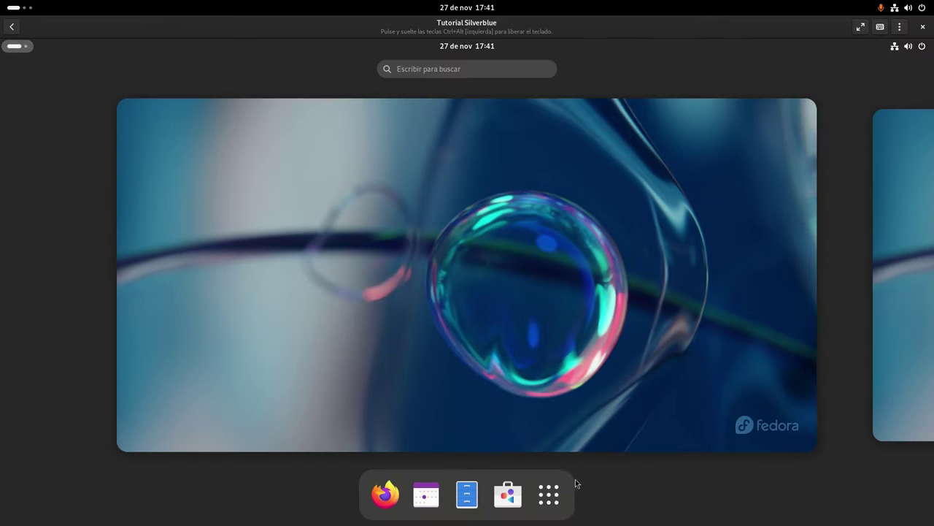
{"action": "left_click", "coordinate": [552, 495]}
{"action": "left_click", "coordinate": [235, 303]}
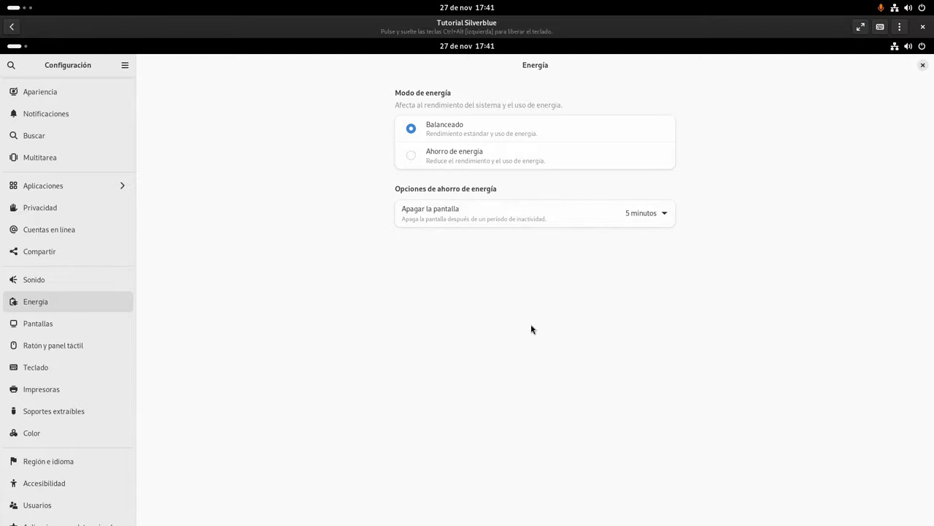
{"action": "left_click", "coordinate": [922, 65]}
Open the host Settings' Energía page and review the Suspender automáticamente options (Apagado)
{"action": "mouse_move", "coordinate": [0, 0]}
{"action": "scroll", "coordinate": [277, 292], "scroll_direction": "down", "scroll_amount": 1}
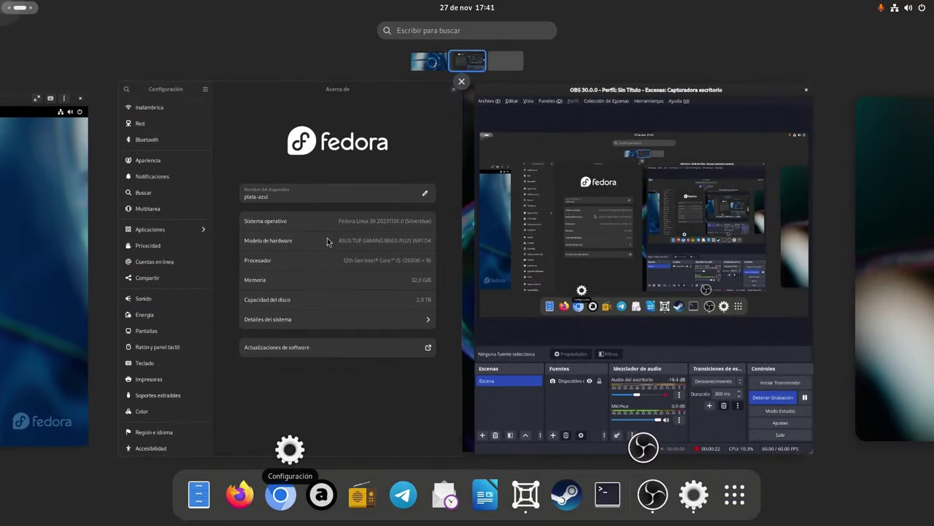
{"action": "left_click", "coordinate": [251, 306]}
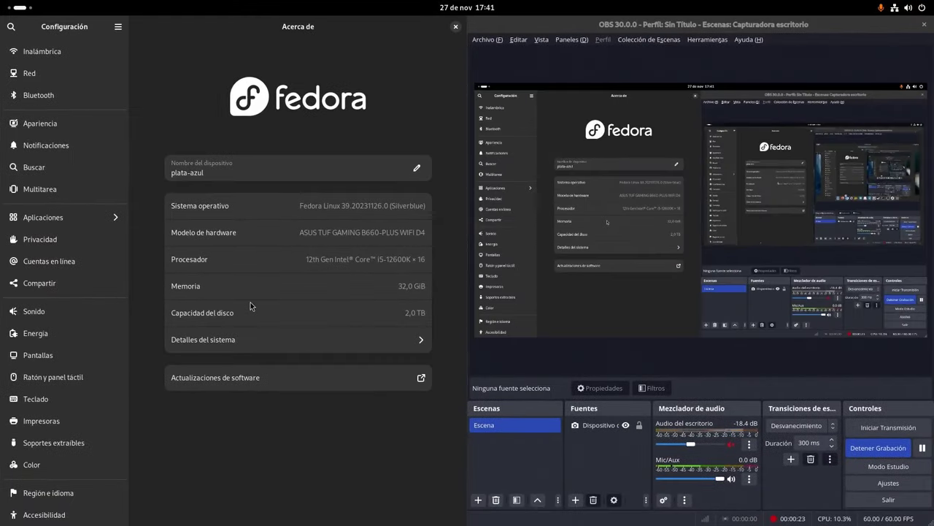
{"action": "left_click", "coordinate": [62, 339]}
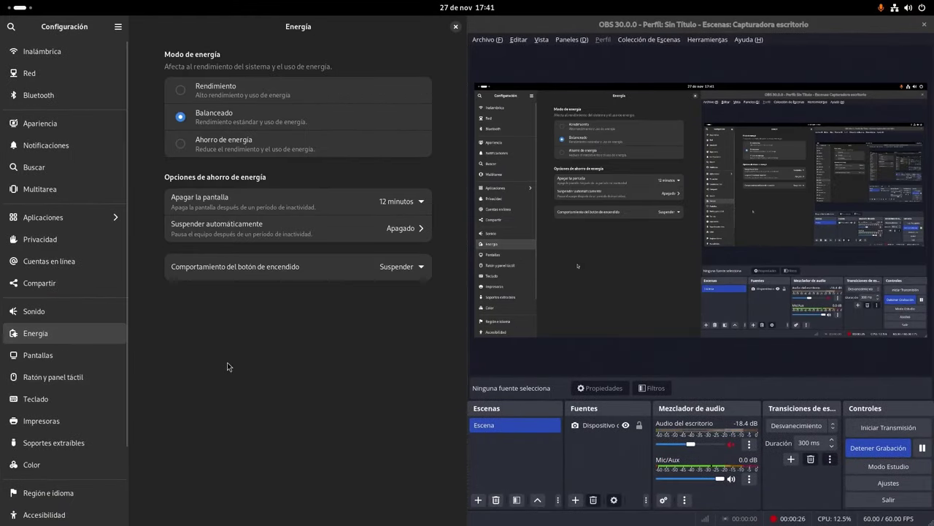
{"action": "left_click", "coordinate": [299, 230]}
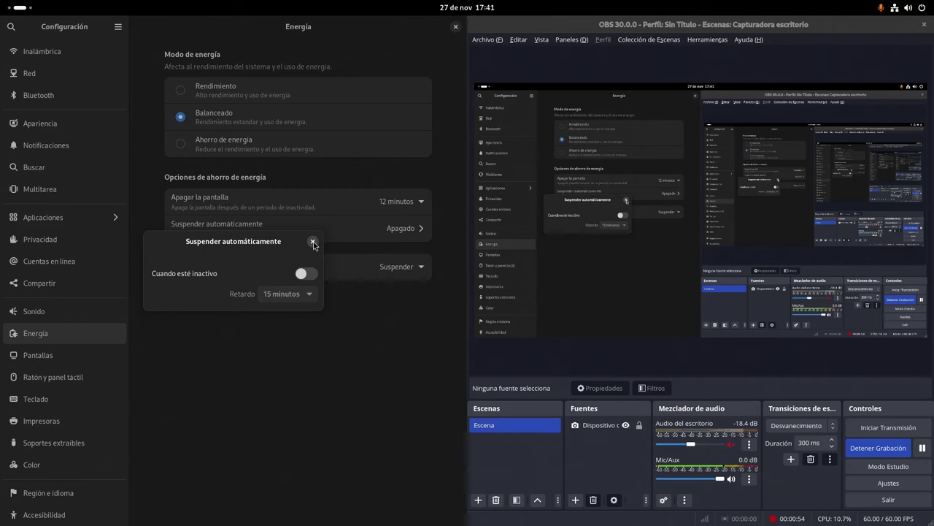
{"action": "left_click", "coordinate": [313, 241]}
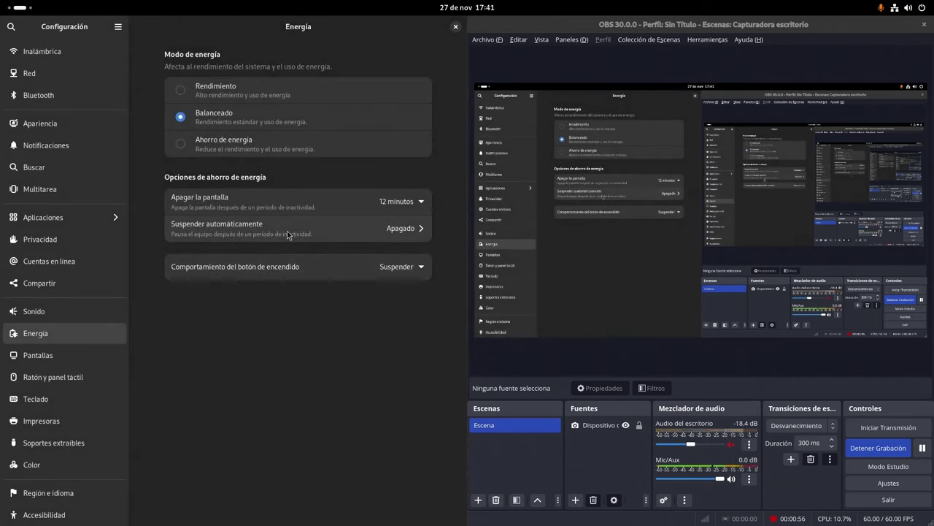